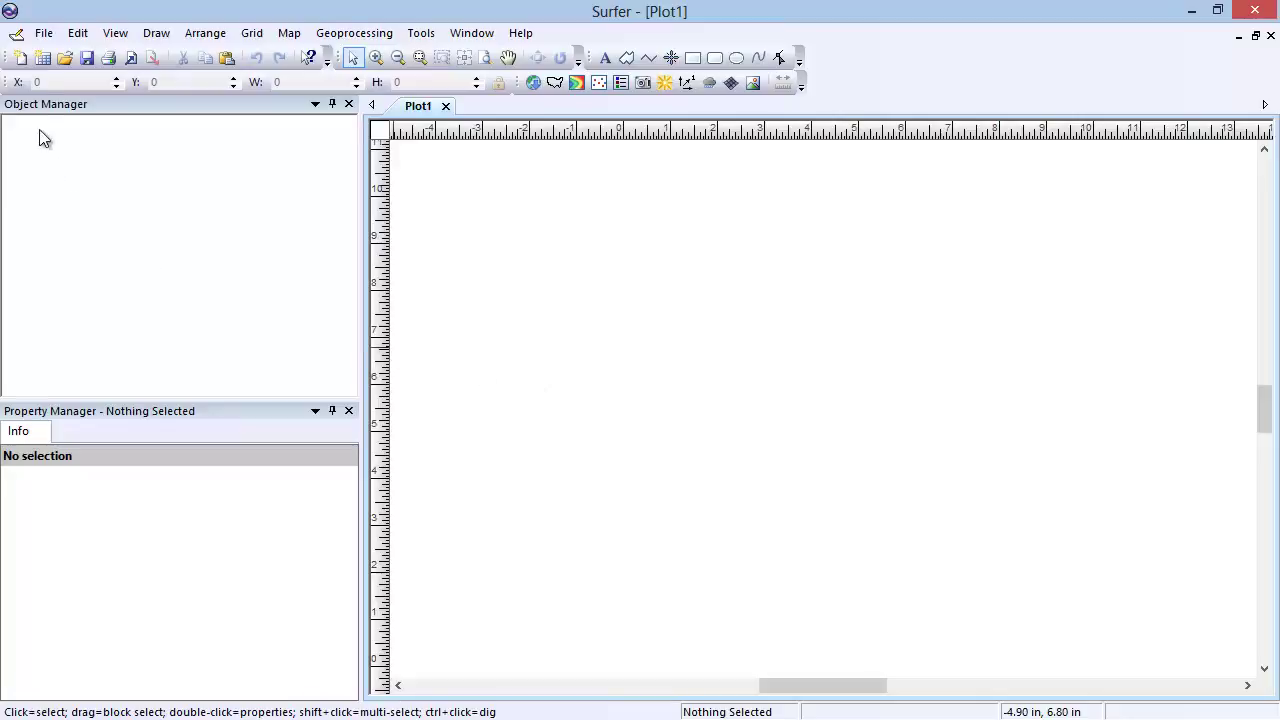
# Open the sample plot Base.srf from the Samples folder.
pyautogui.click(44, 33)
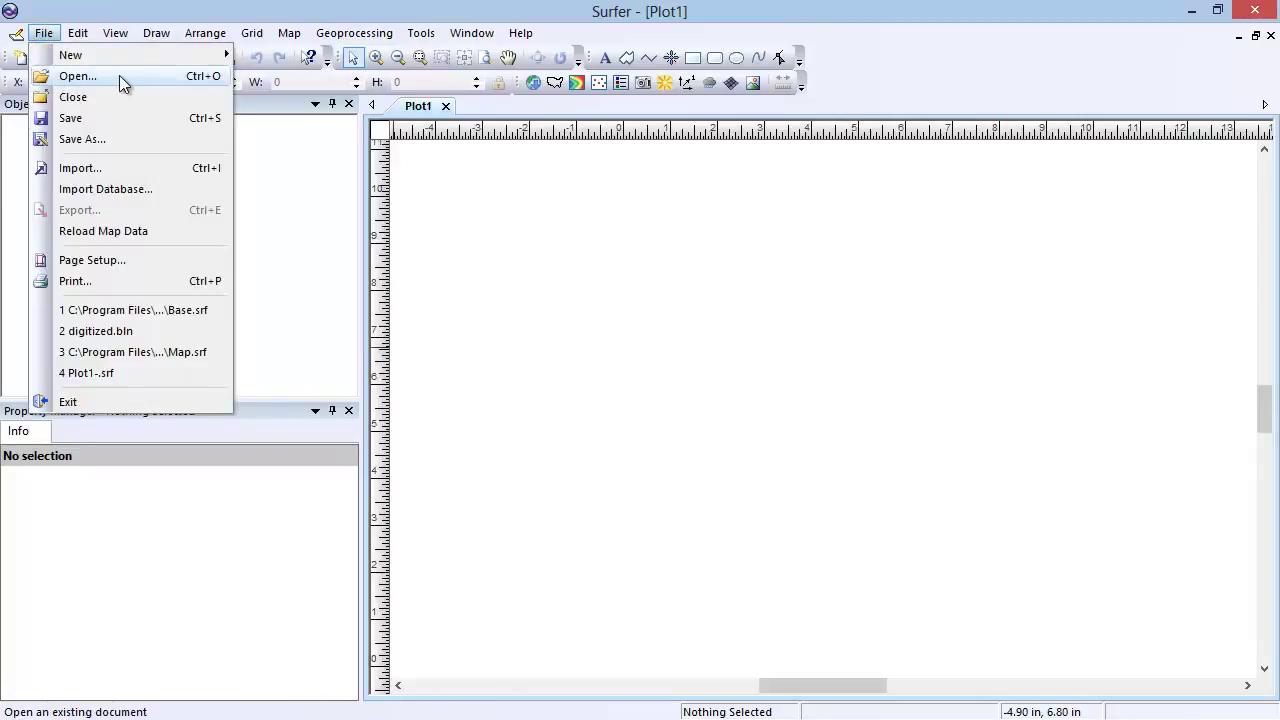
pyautogui.click(78, 76)
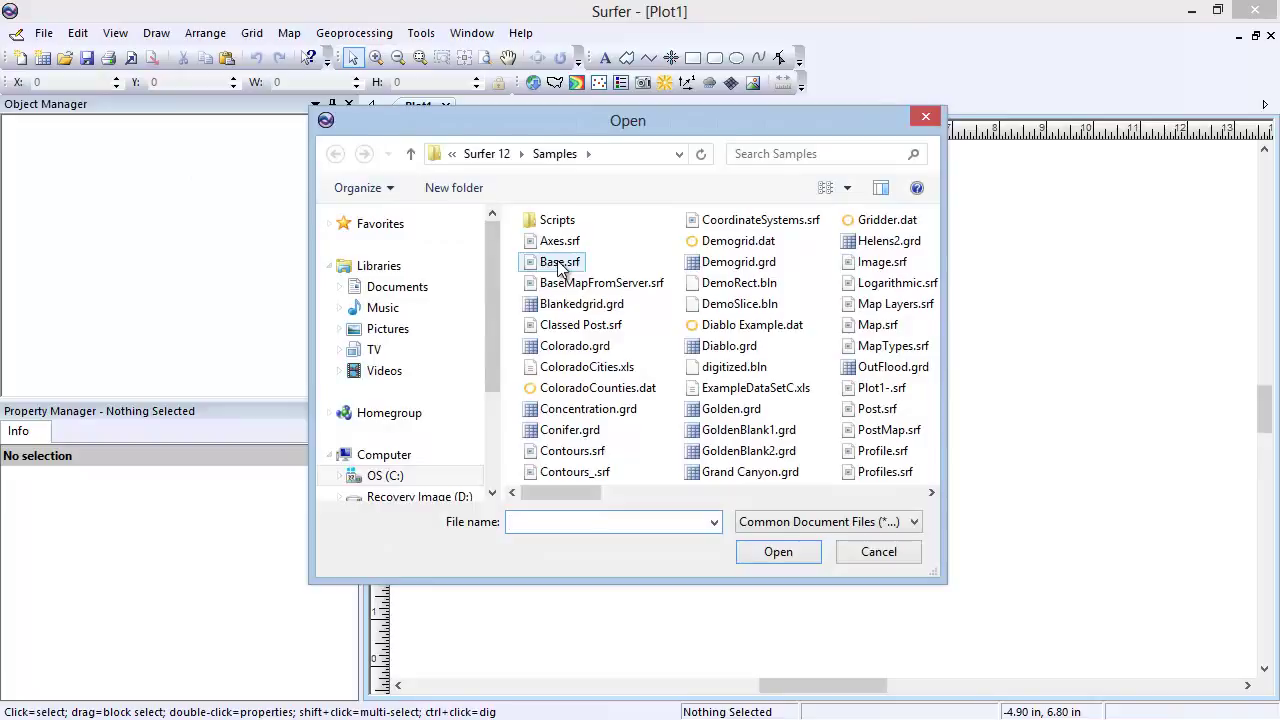
pyautogui.click(558, 263)
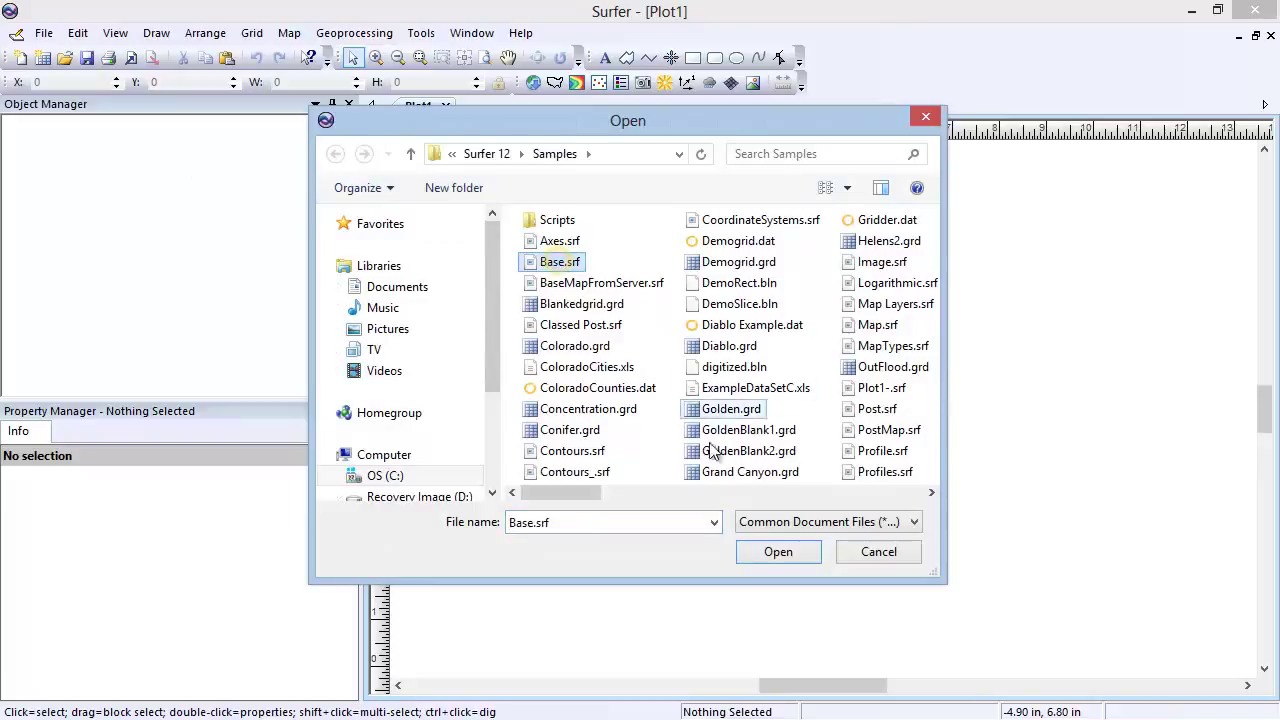
pyautogui.click(752, 558)
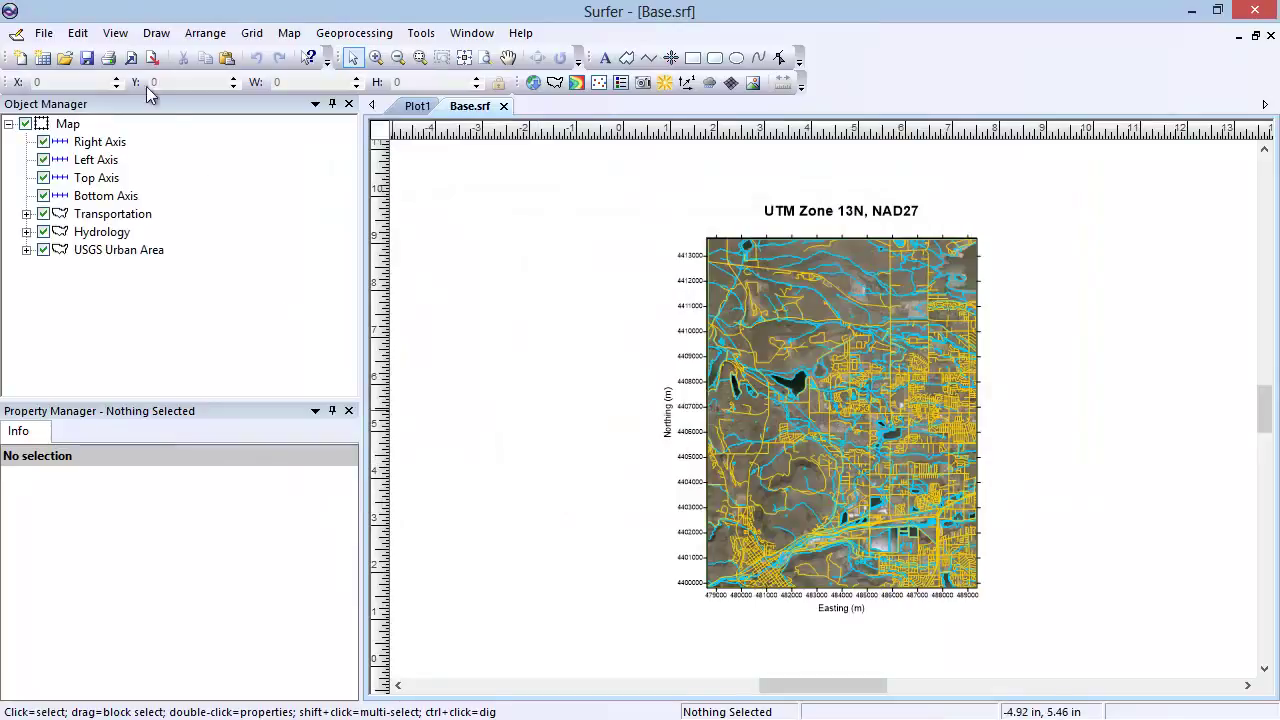
pyautogui.click(115, 33)
pyautogui.click(140, 51)
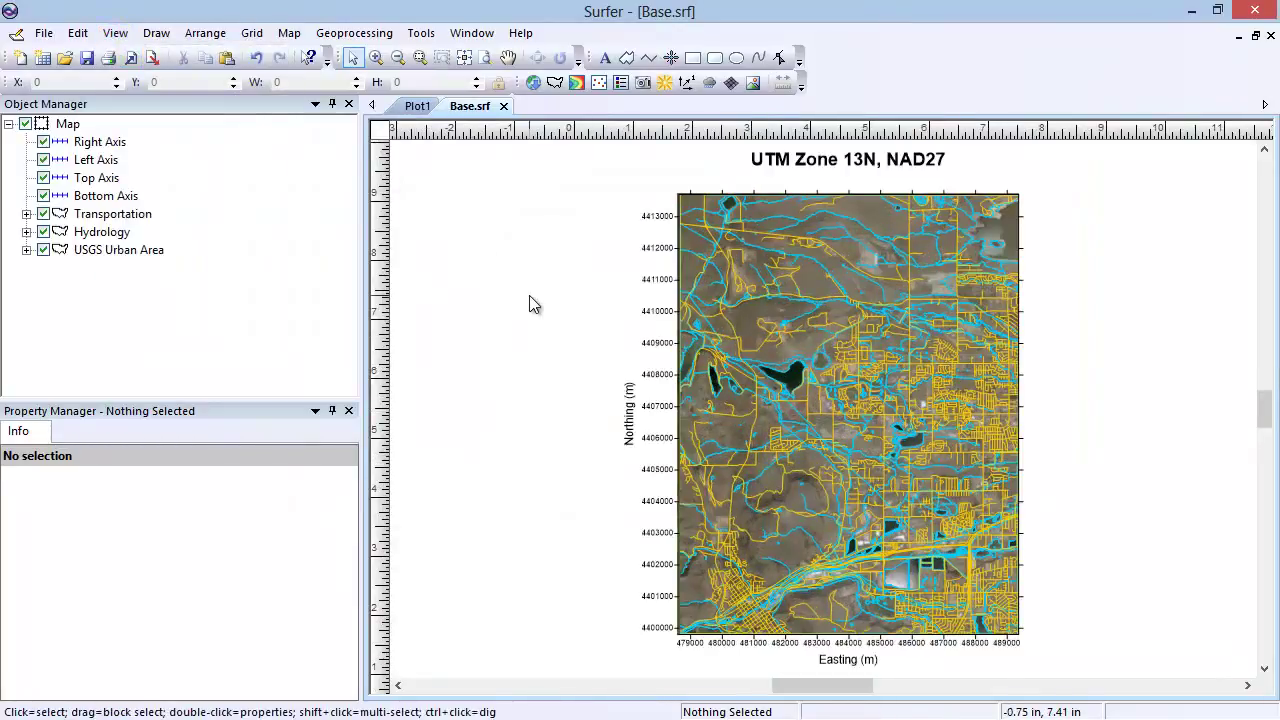
# Measure the perimeter and area around the large dark lake near northing 4408000 by outlining it on the map.
pyautogui.click(74, 126)
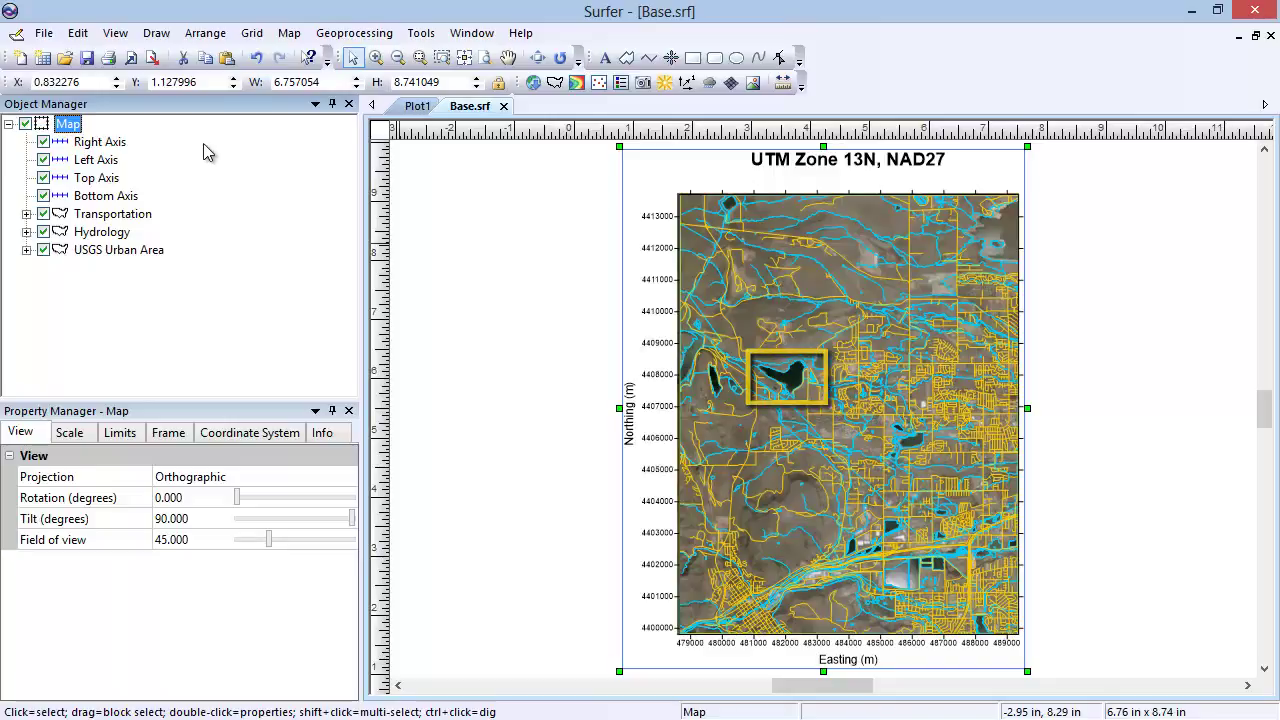
pyautogui.click(289, 33)
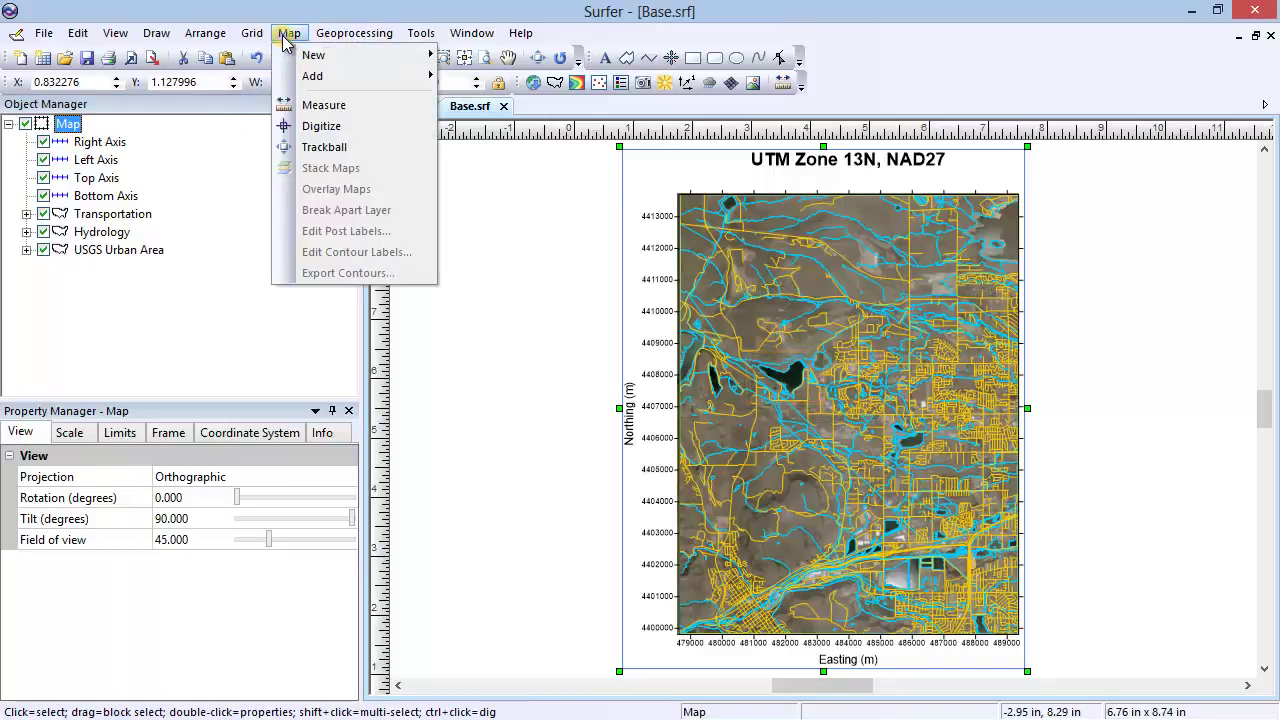
pyautogui.click(350, 108)
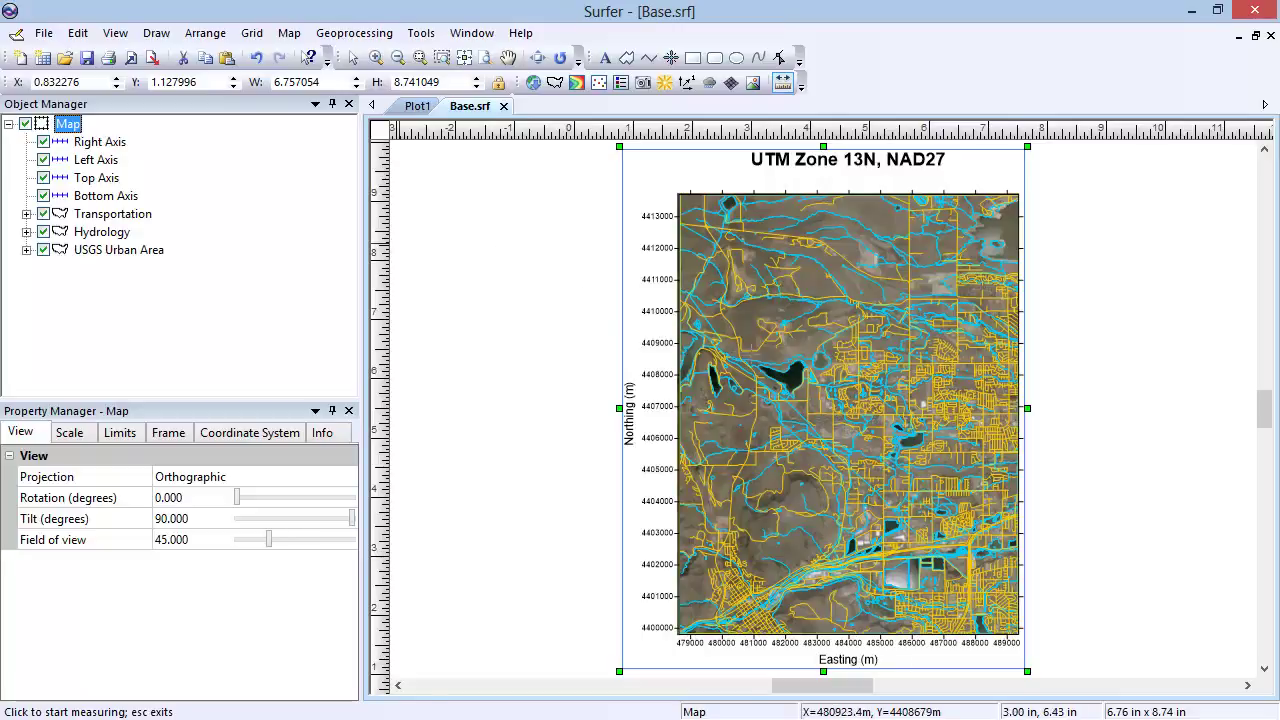
pyautogui.click(756, 355)
pyautogui.click(822, 354)
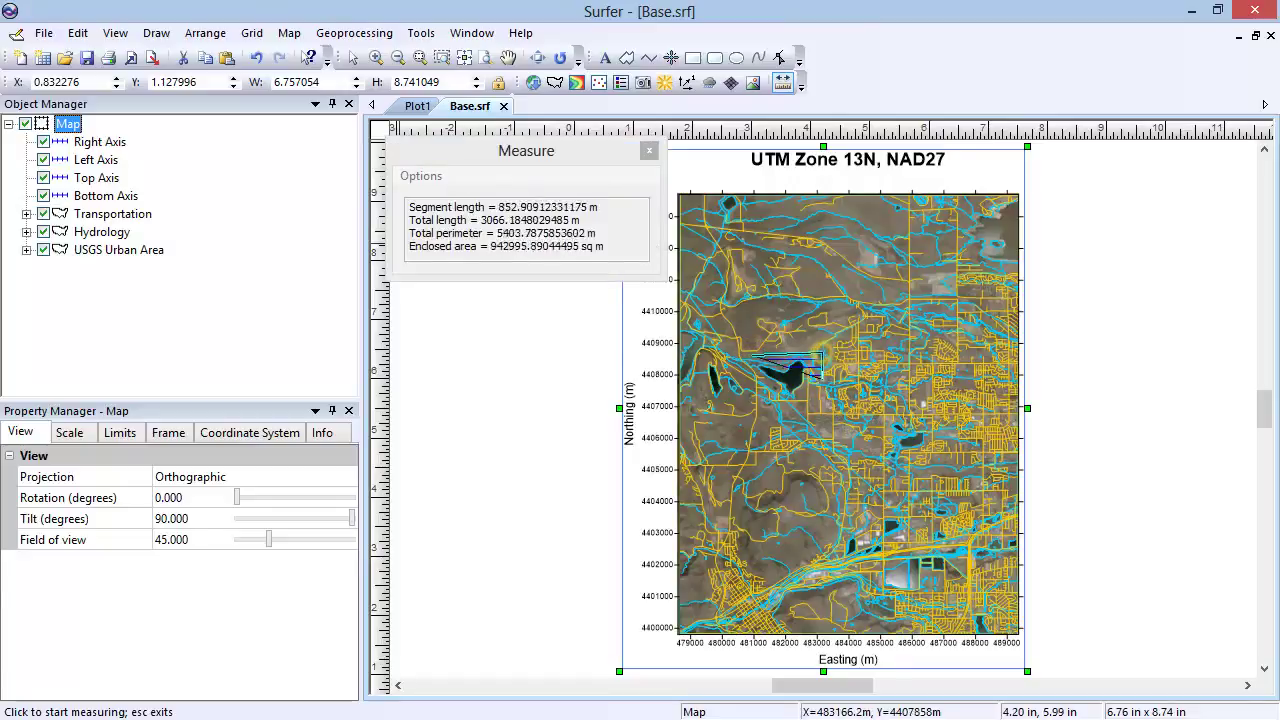
pyautogui.click(819, 415)
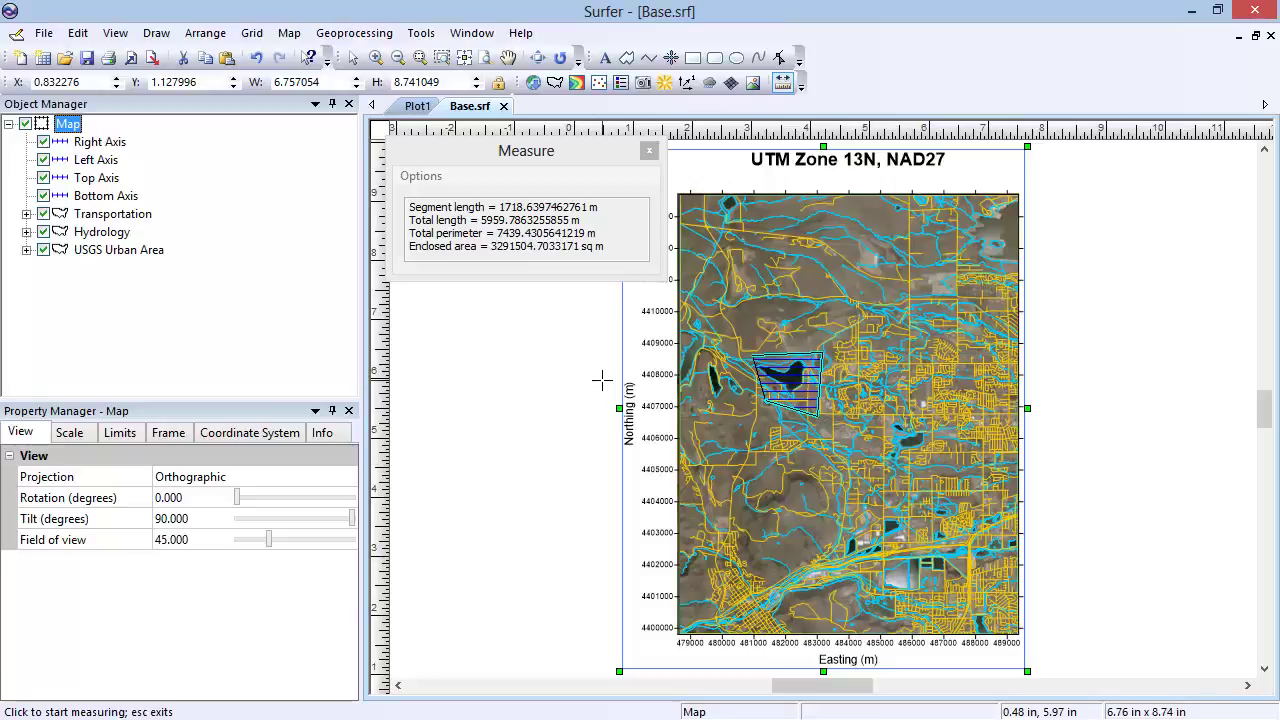
# Set the measurement units to feet and square feet, and finish measuring.
pyautogui.click(438, 177)
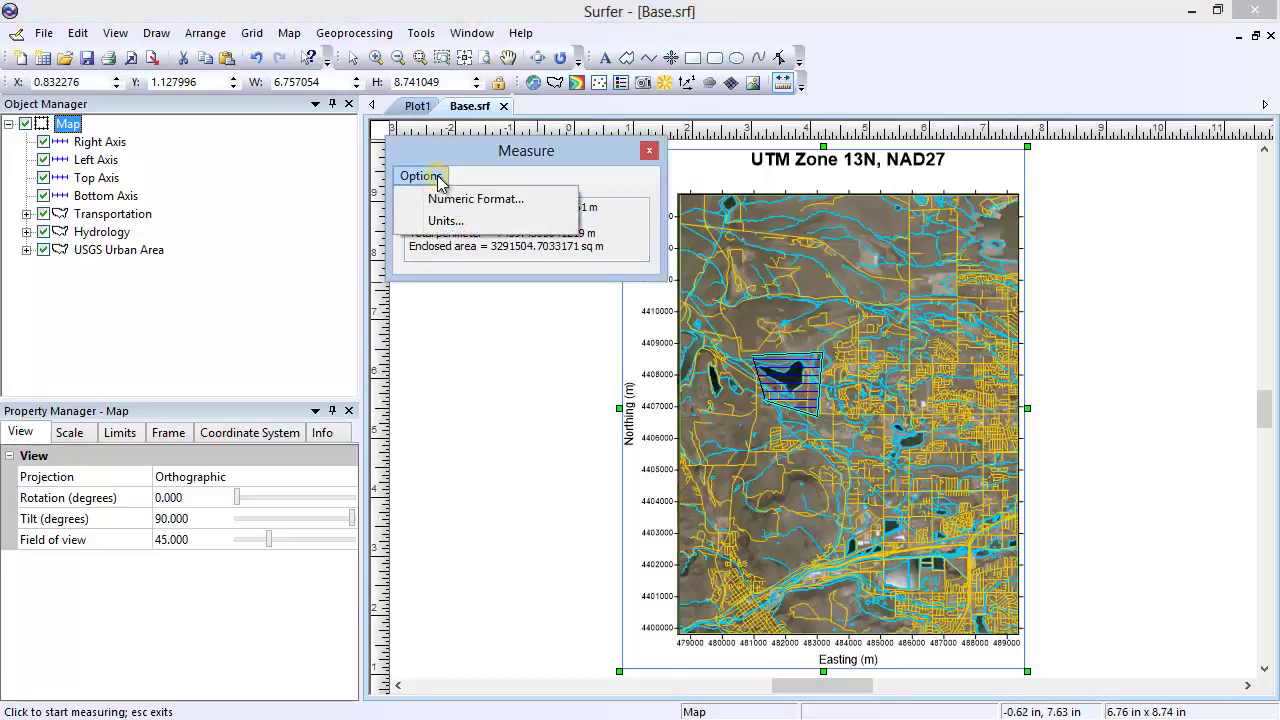
pyautogui.click(492, 223)
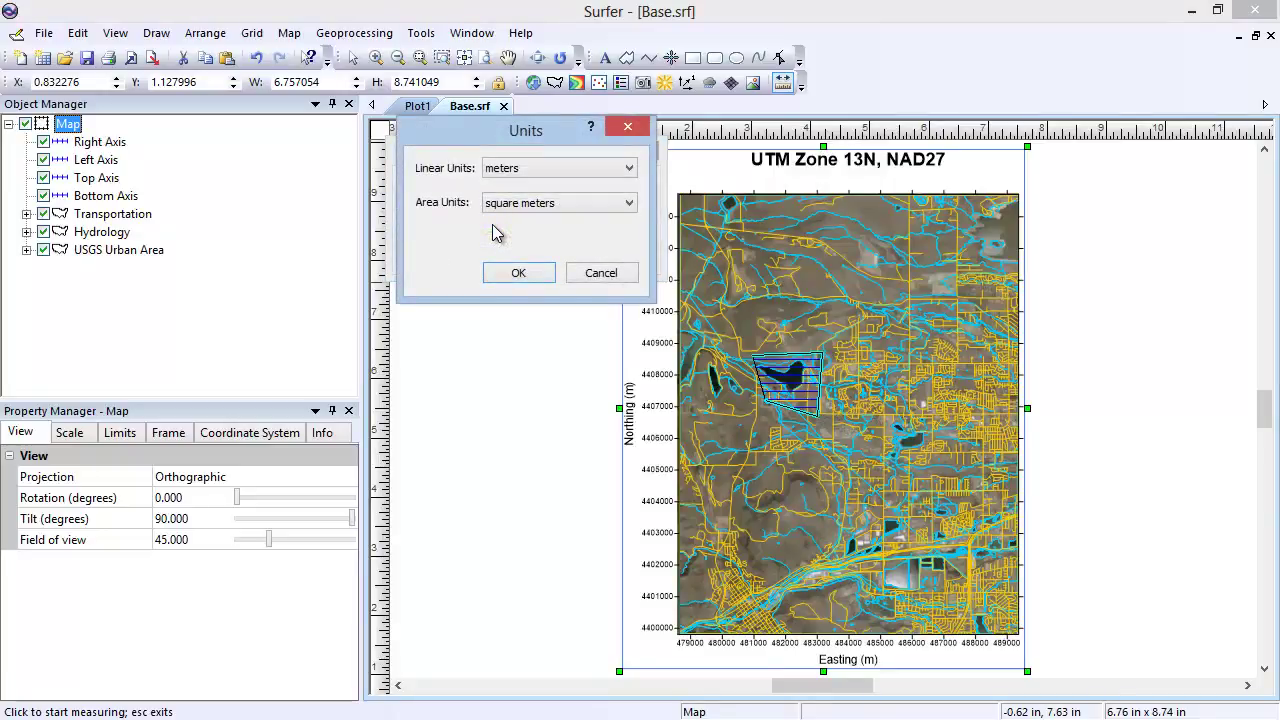
pyautogui.click(548, 170)
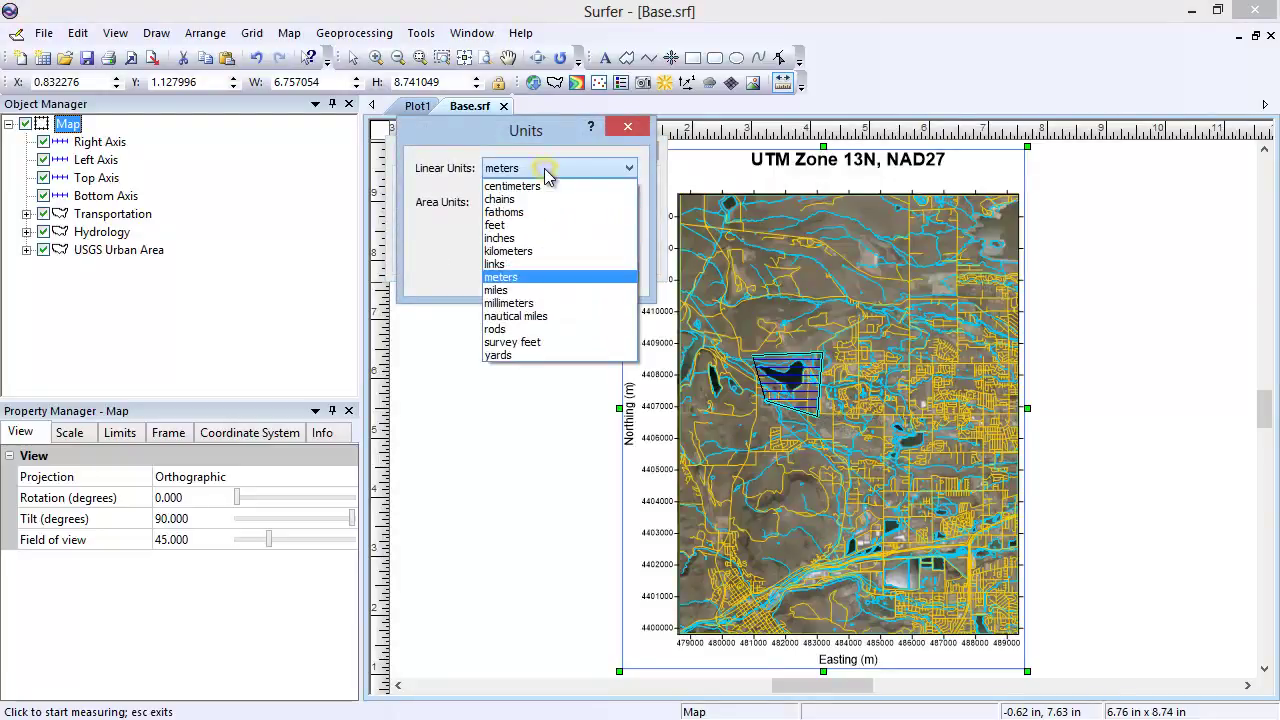
pyautogui.click(549, 225)
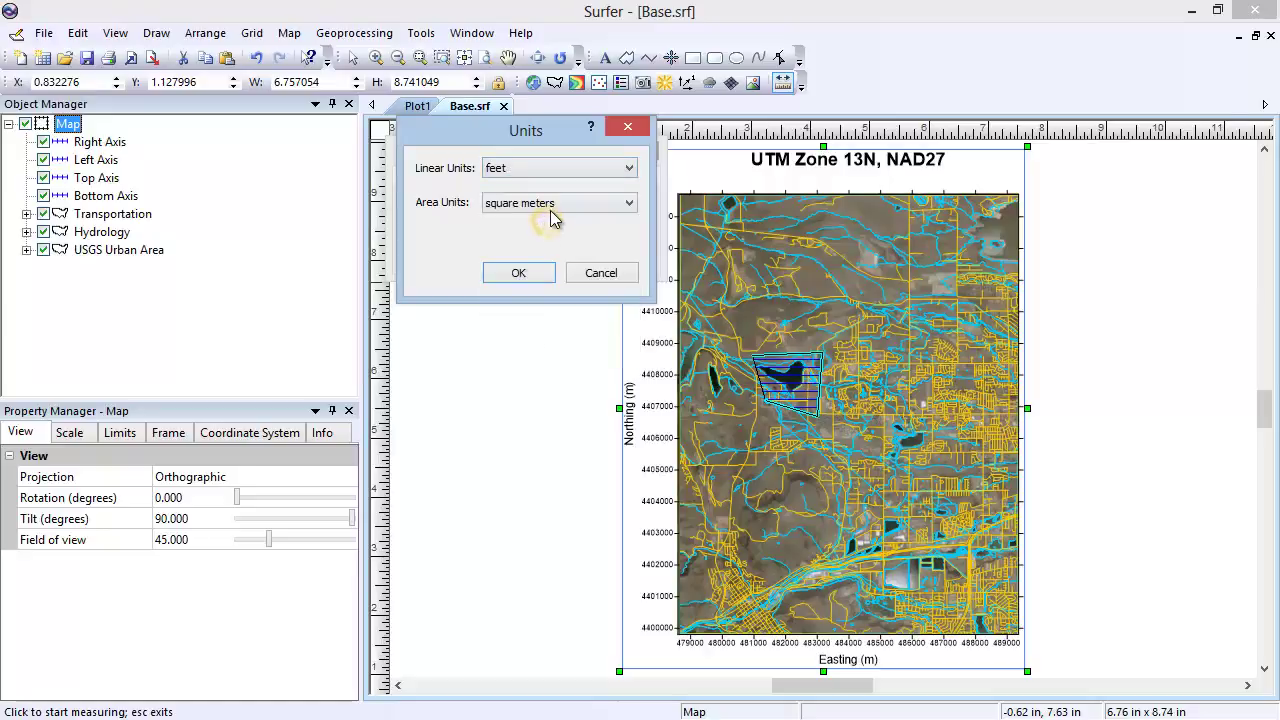
pyautogui.click(553, 204)
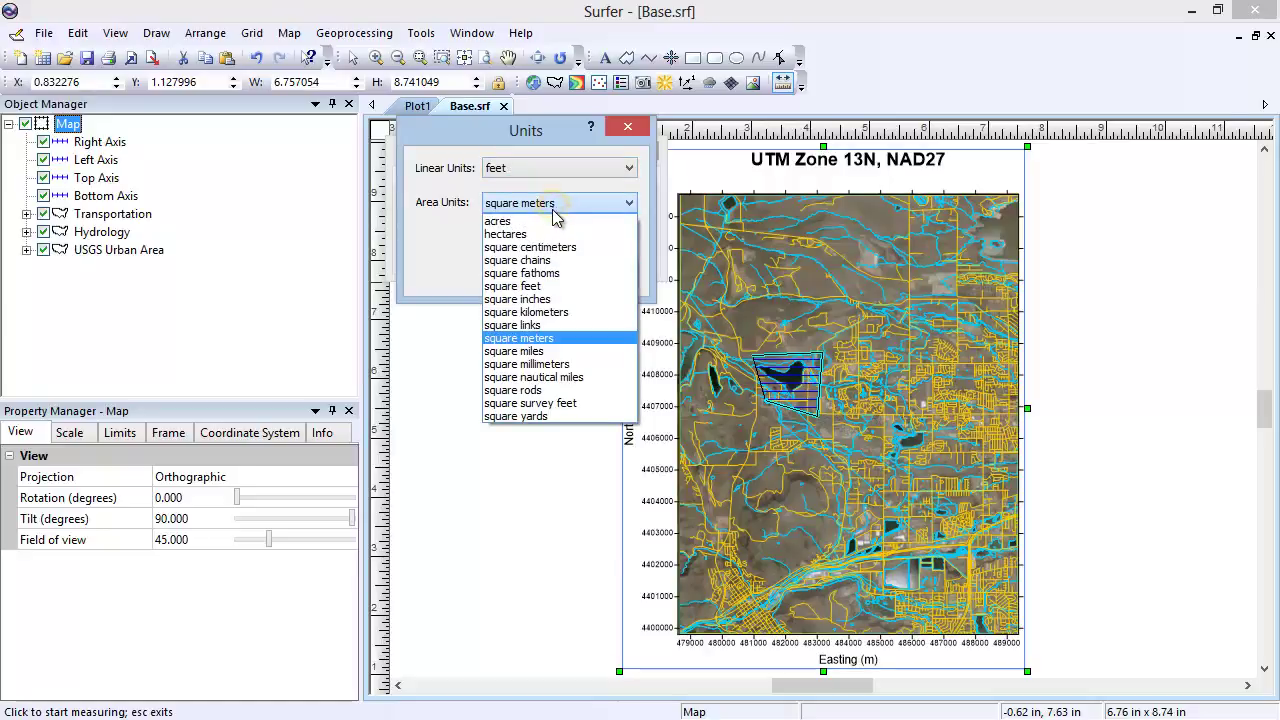
pyautogui.click(553, 286)
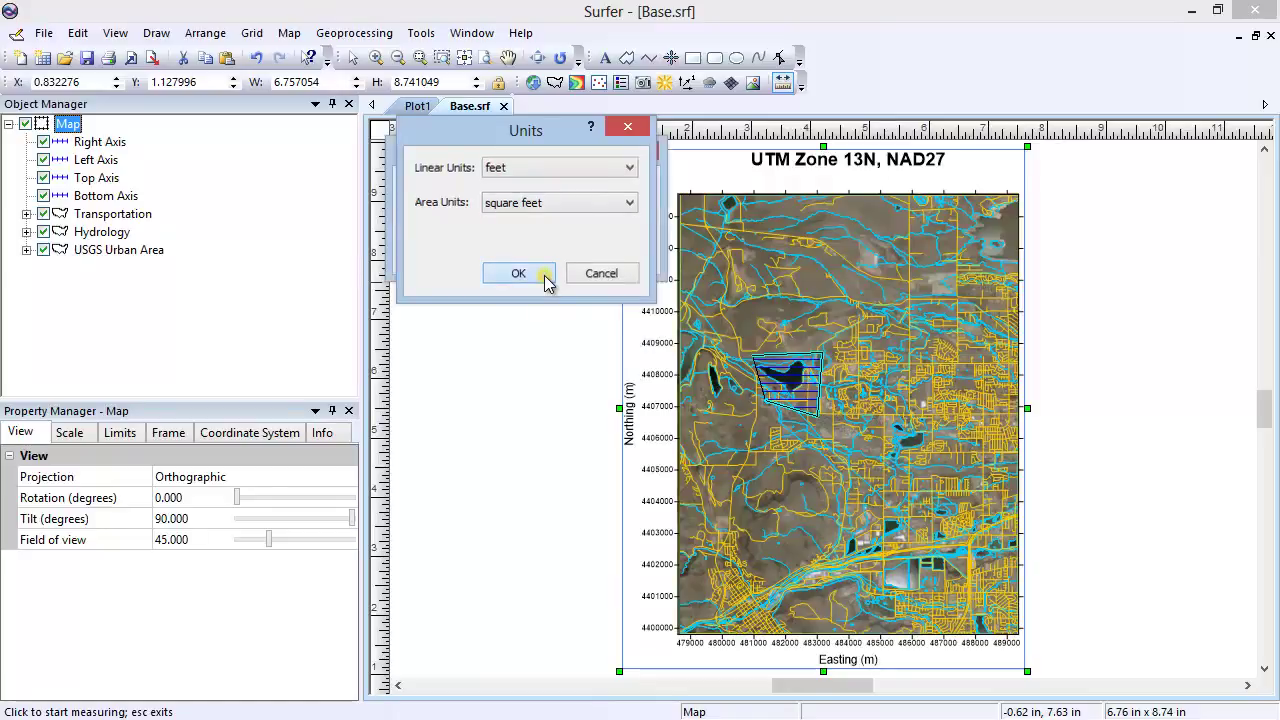
pyautogui.click(544, 276)
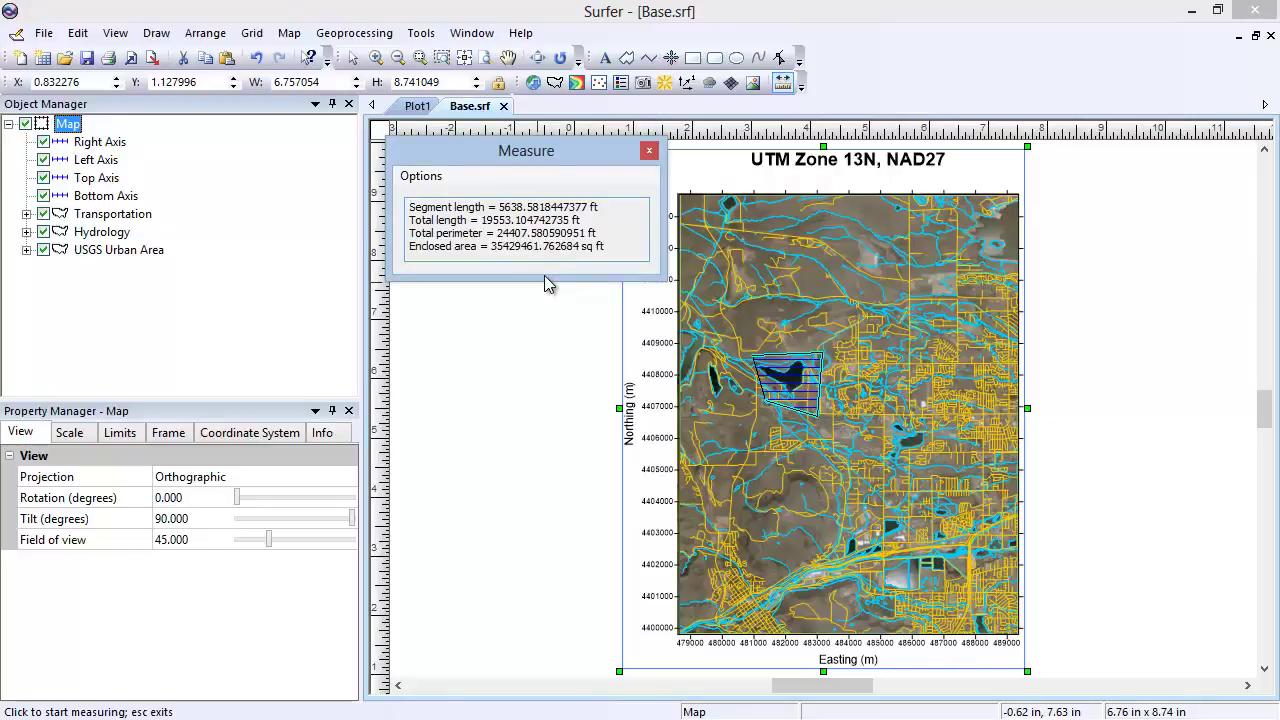
pyautogui.click(544, 276)
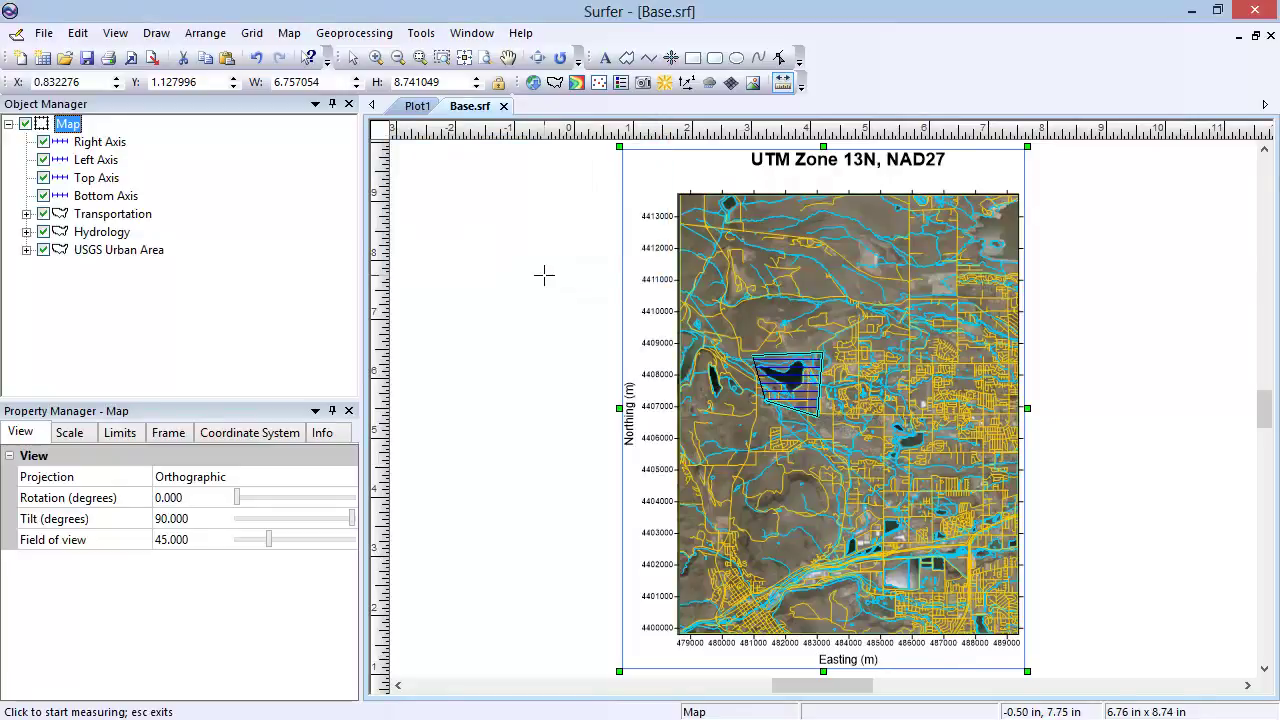
pyautogui.press('Escape')
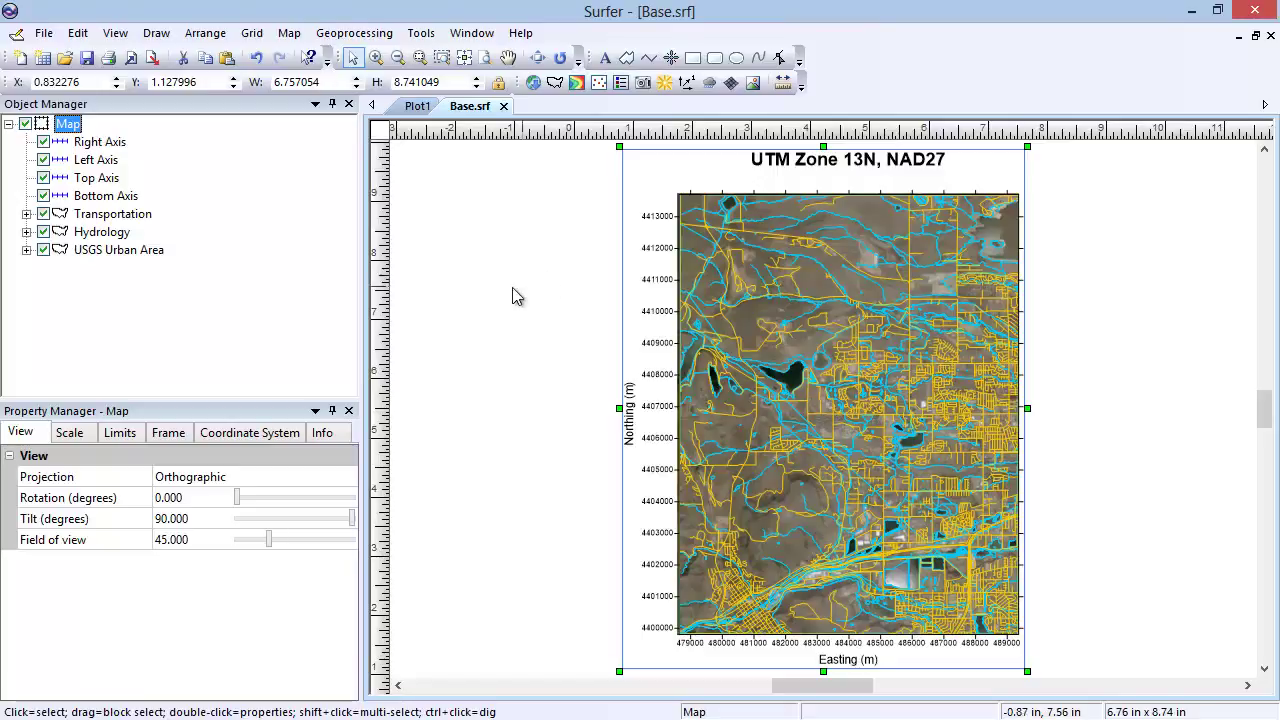
# Create a new blank plot document.
pyautogui.click(44, 32)
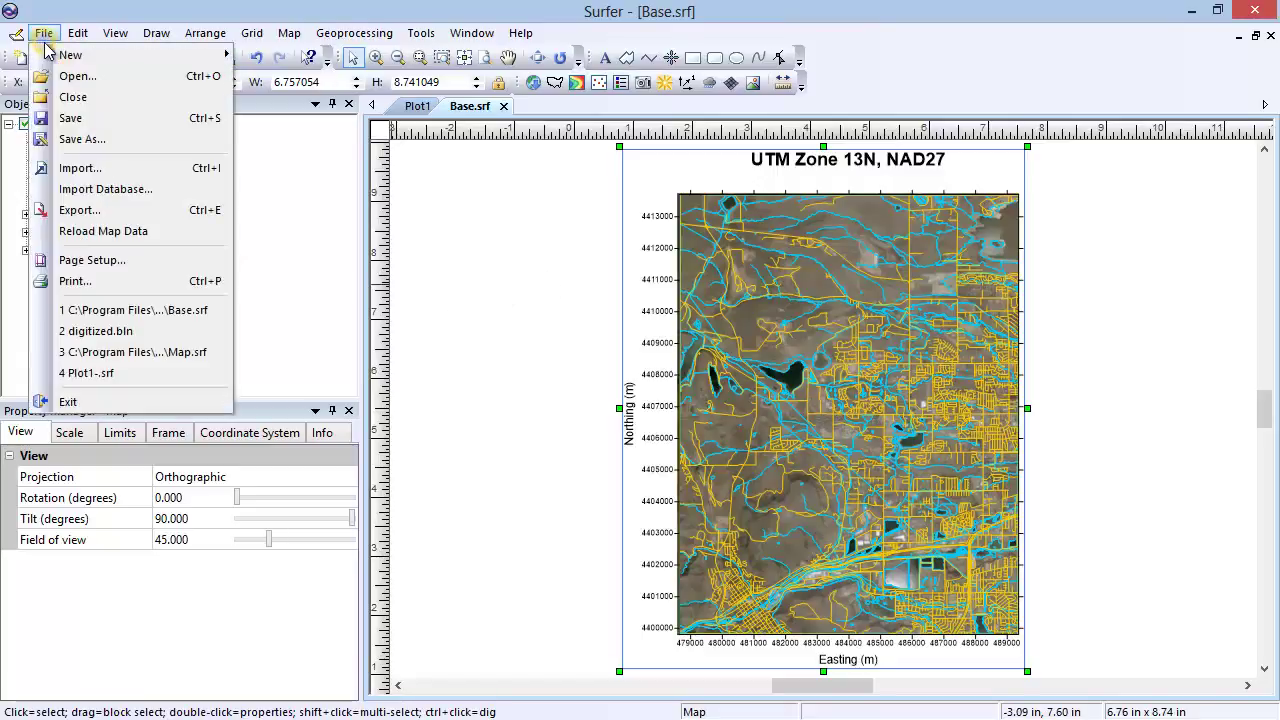
pyautogui.moveTo(100, 60)
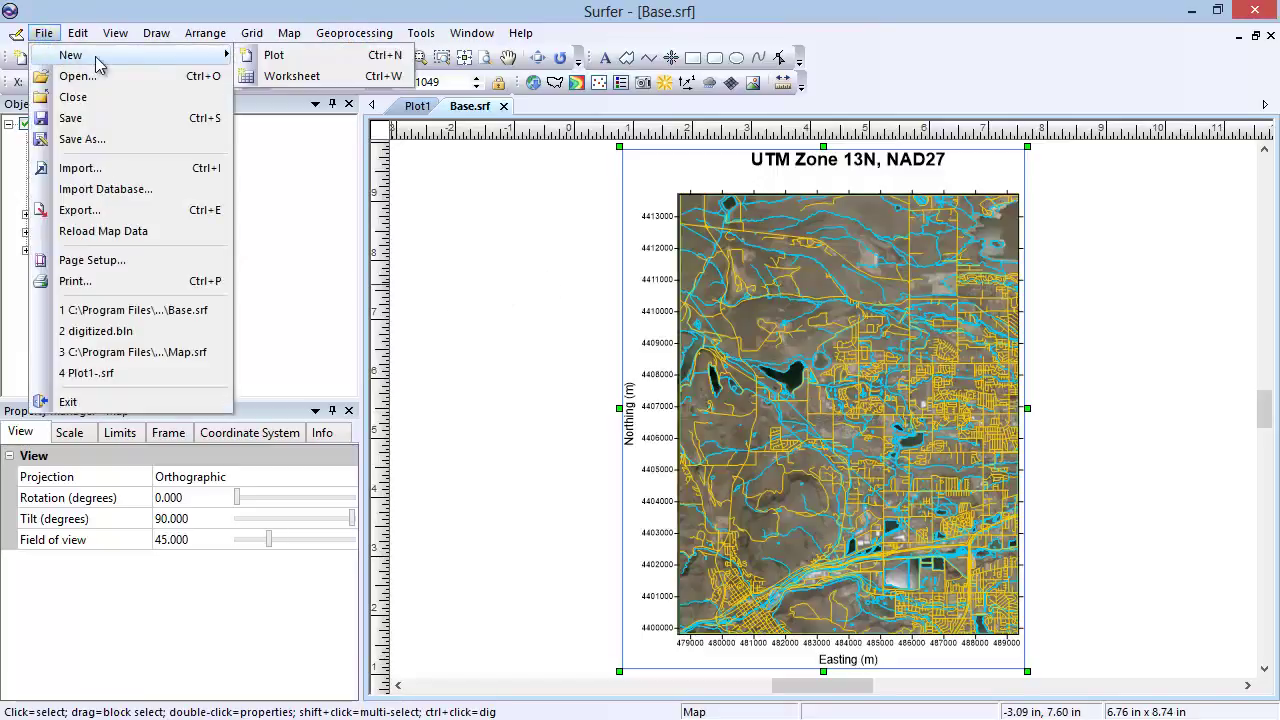
pyautogui.click(308, 58)
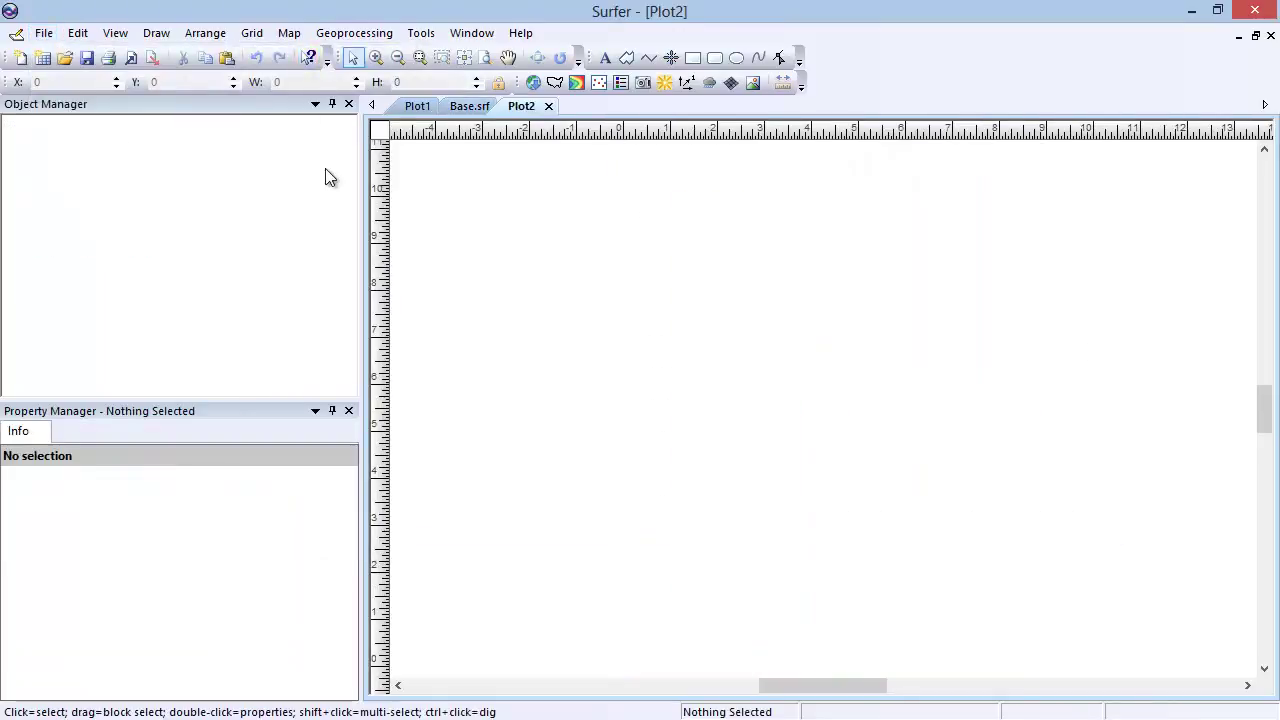
# Create a base map from CentralCalifornia.gsi in the new plot.
pyautogui.click(289, 33)
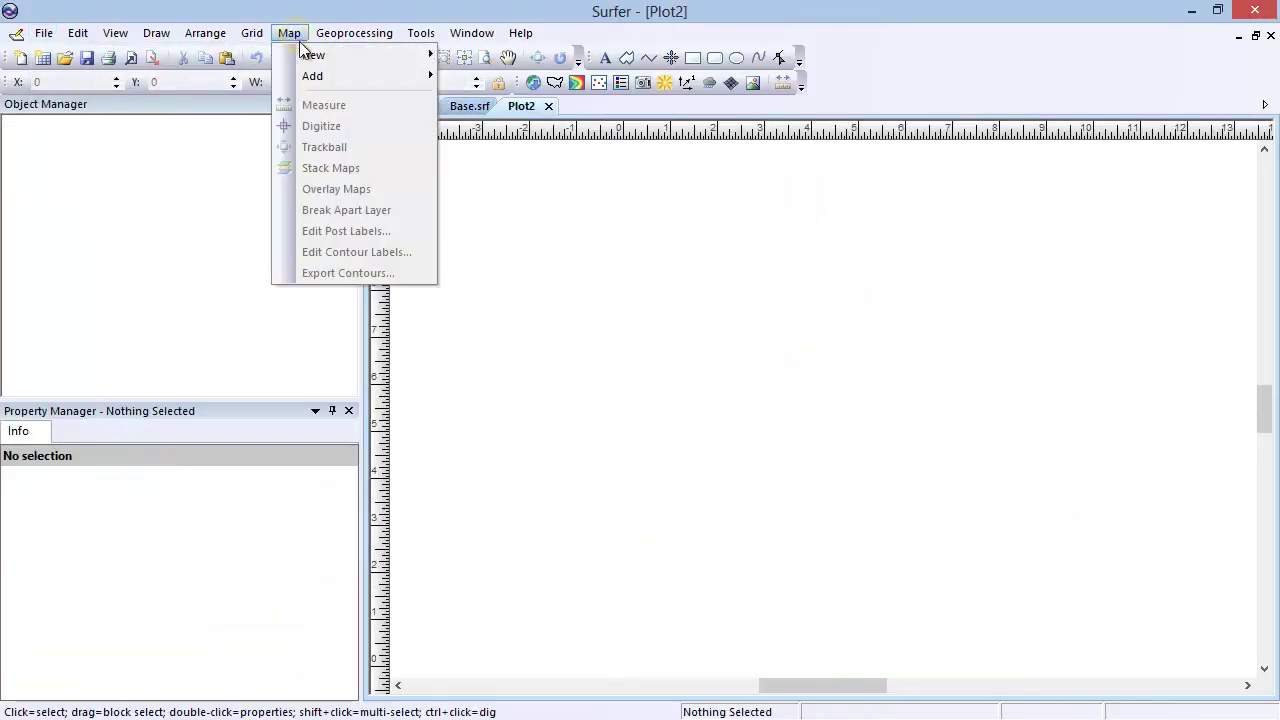
pyautogui.moveTo(379, 55)
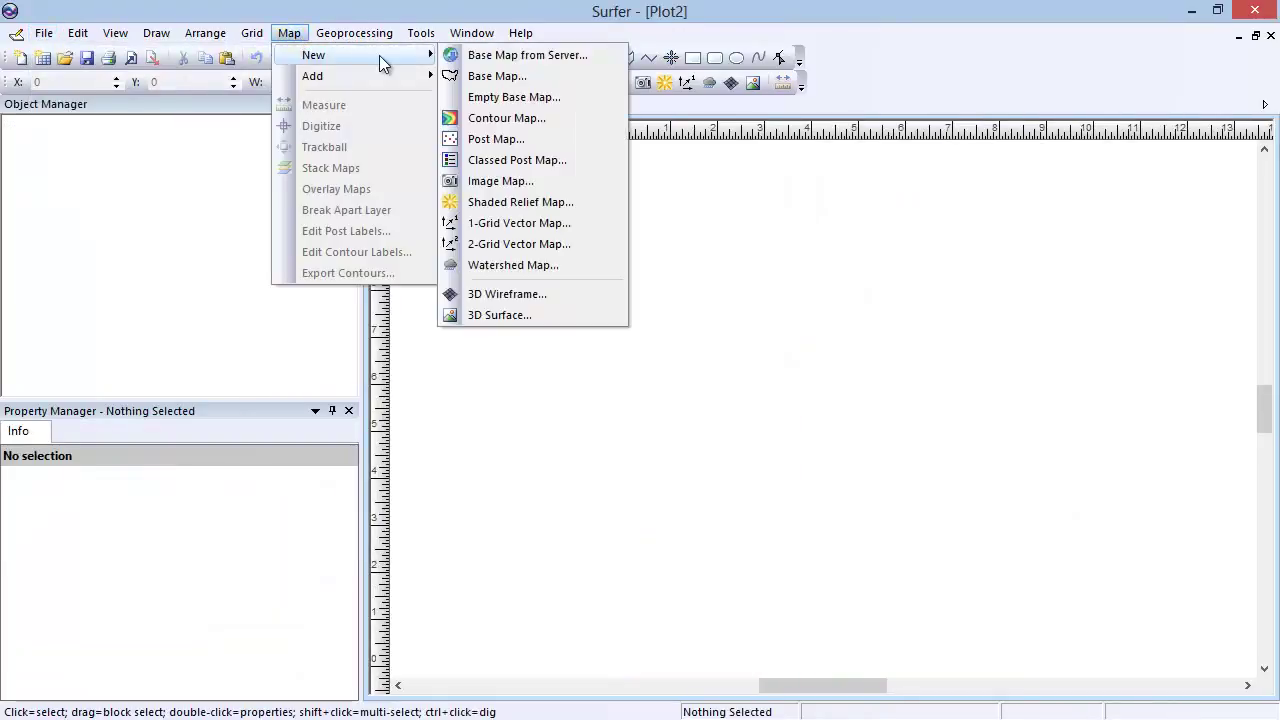
pyautogui.click(547, 76)
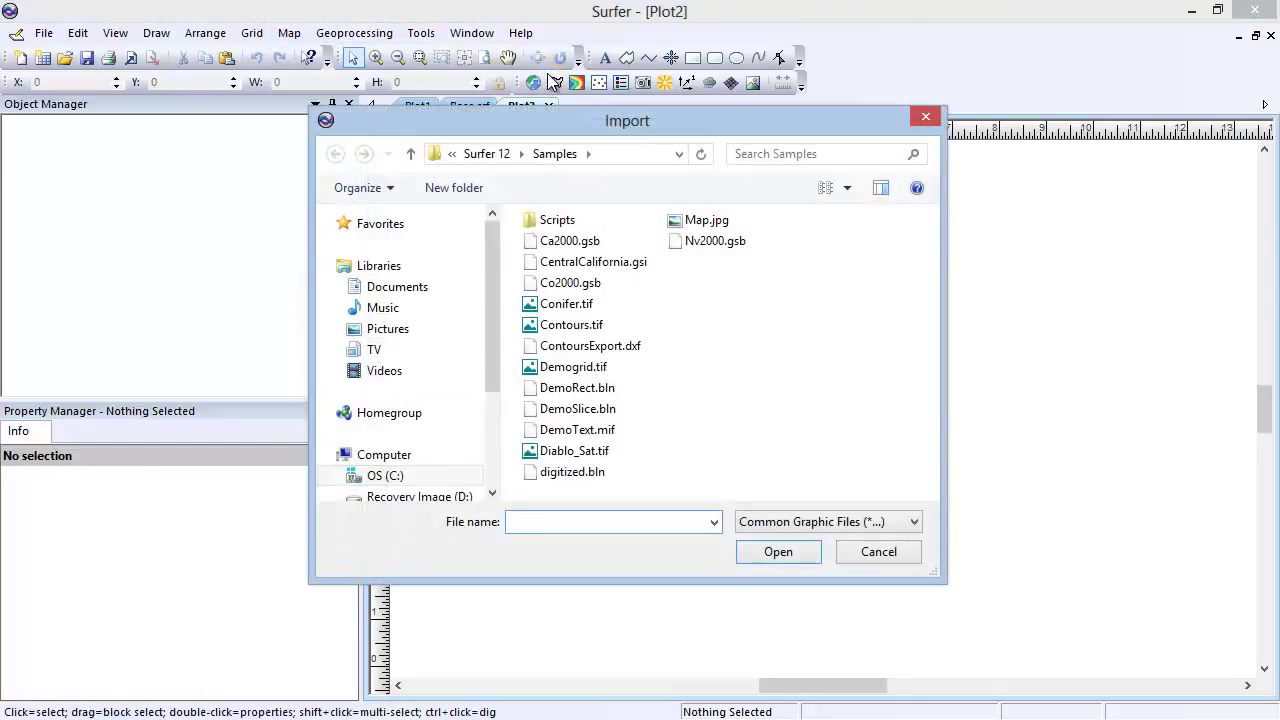
pyautogui.click(618, 261)
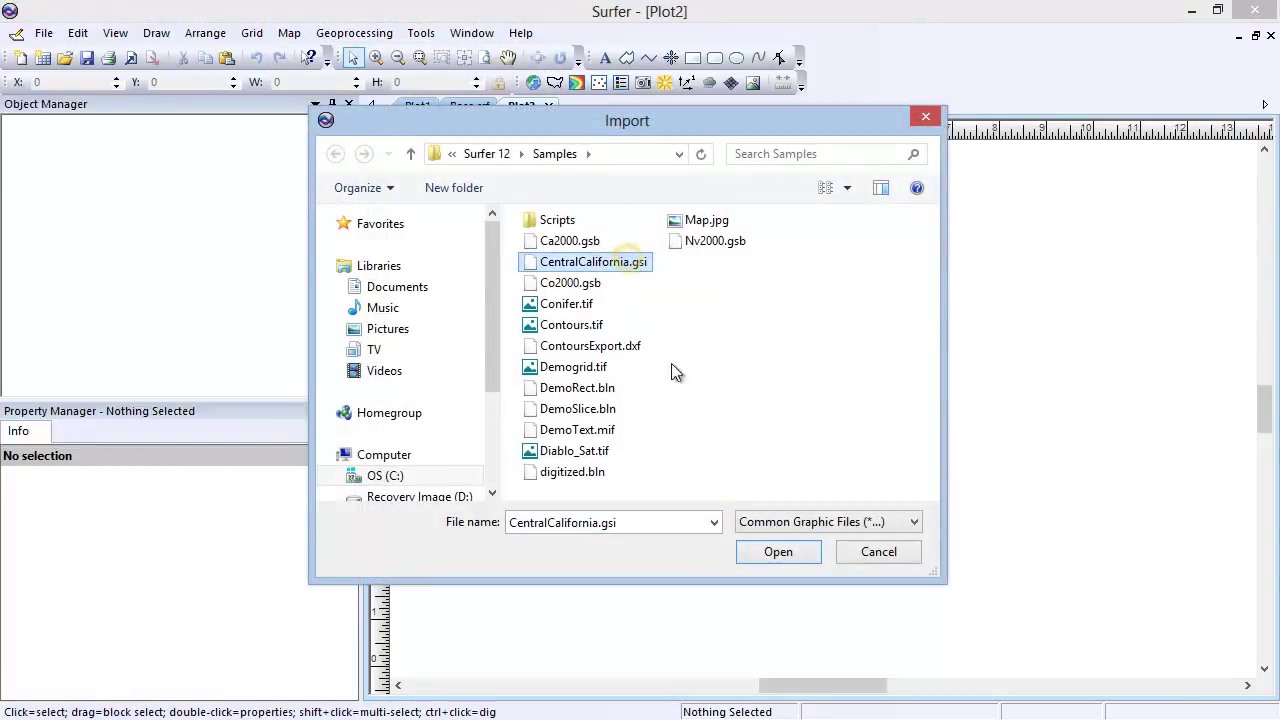
pyautogui.click(776, 552)
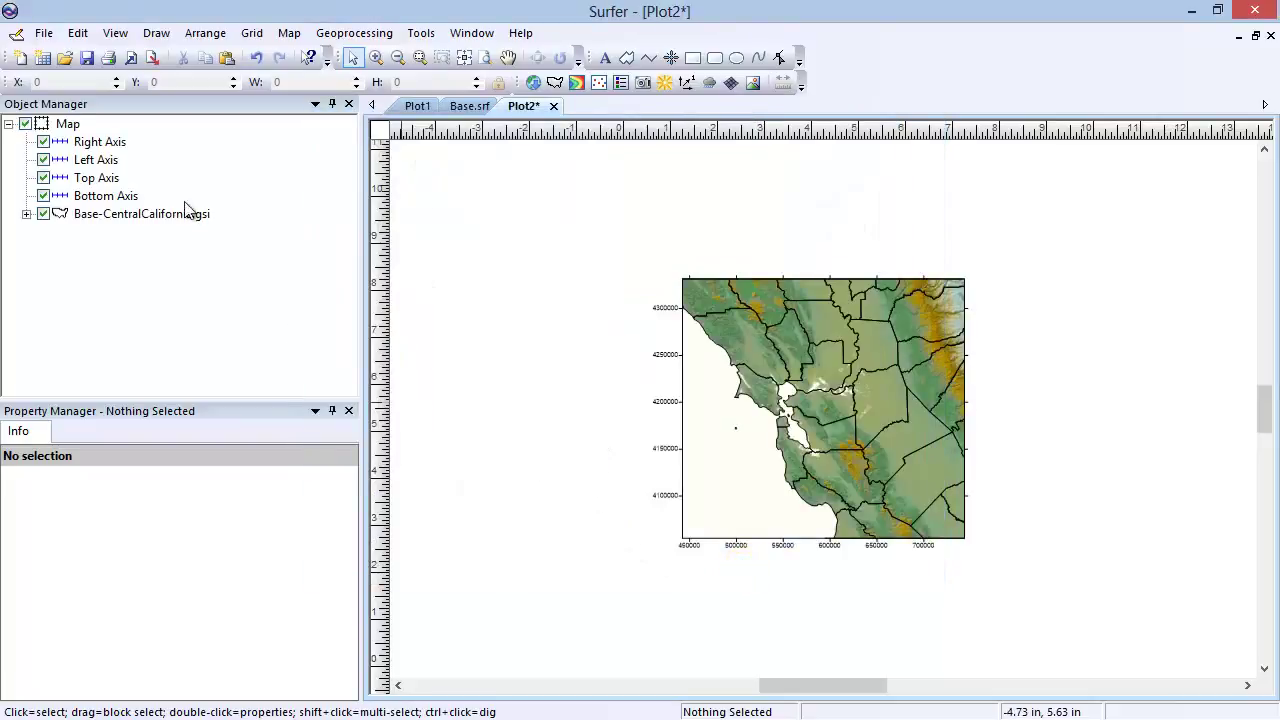
pyautogui.click(115, 32)
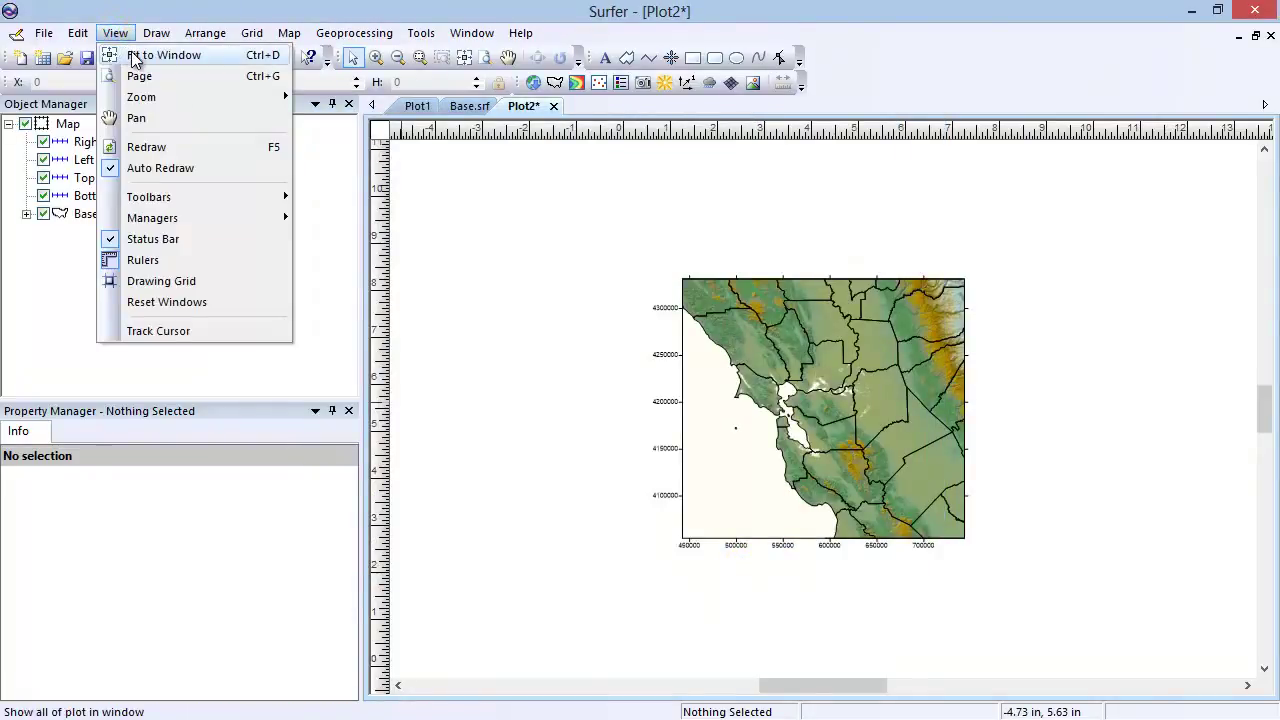
pyautogui.click(132, 55)
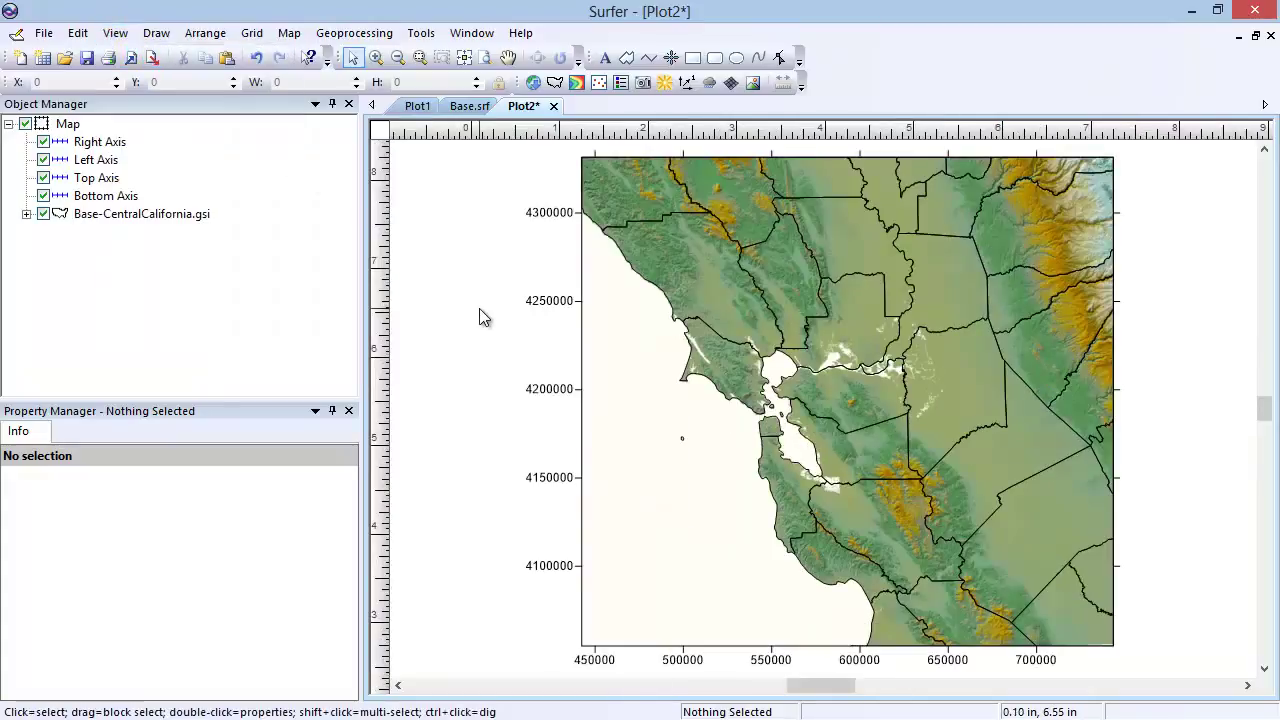
# Show the perimeter and area of the first polygon in the Base-CentralCalifornia.gsi layer using the Map coordinate system.
pyautogui.click(26, 214)
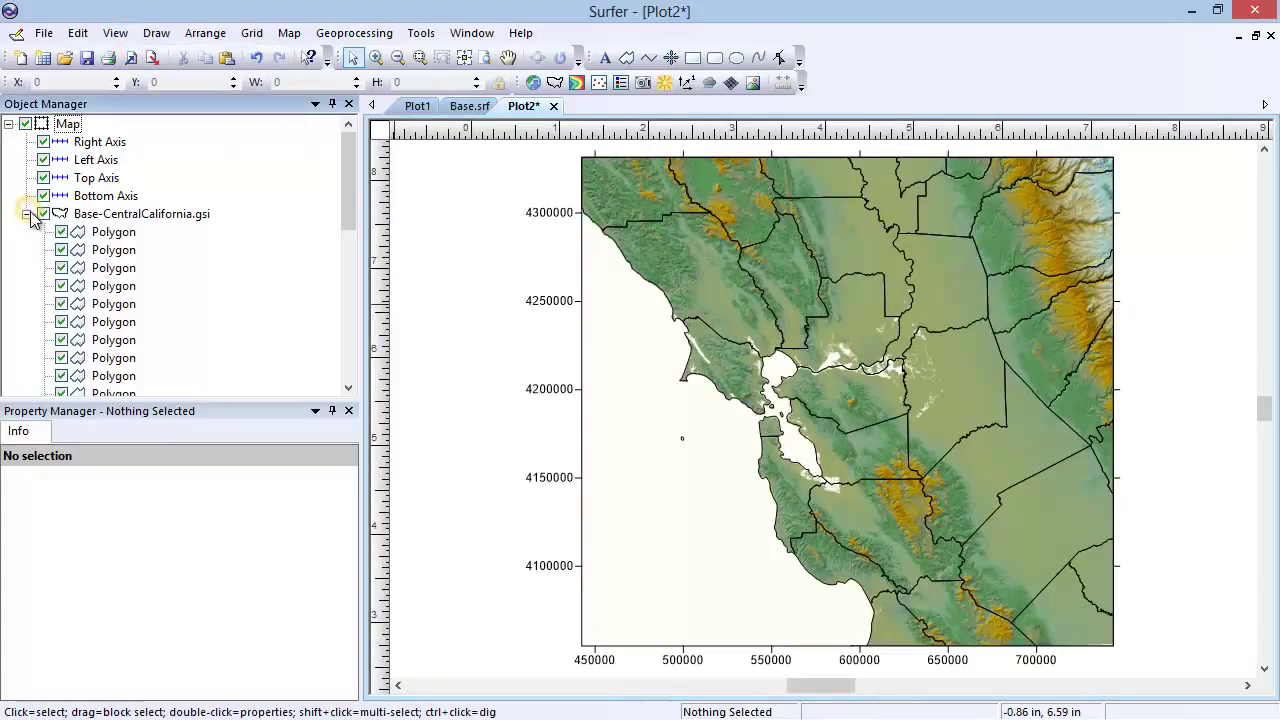
pyautogui.click(114, 234)
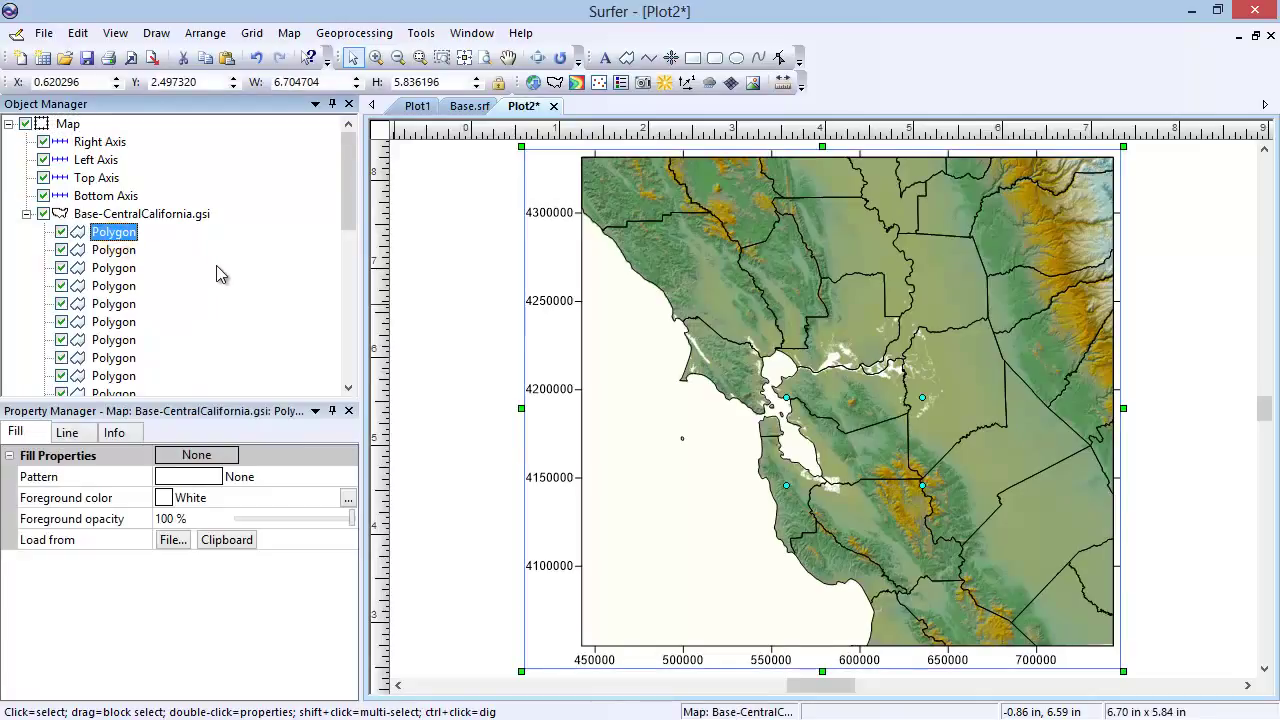
pyautogui.click(139, 431)
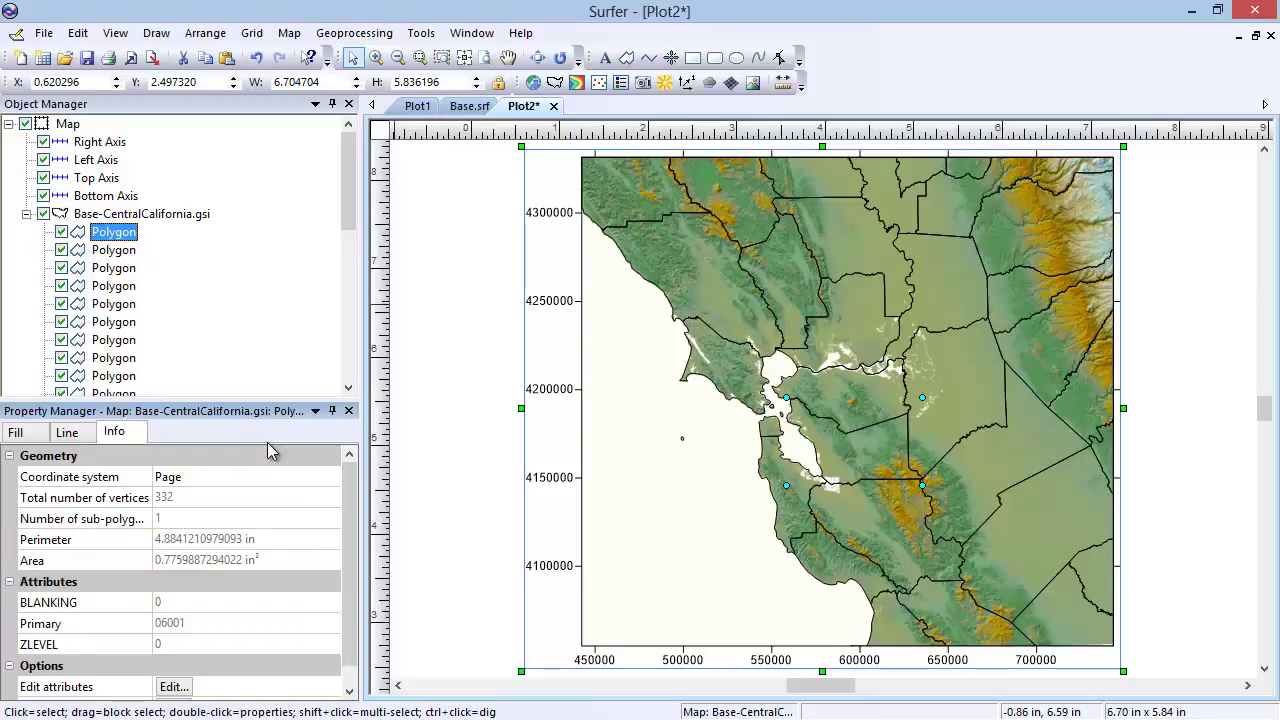
pyautogui.click(276, 478)
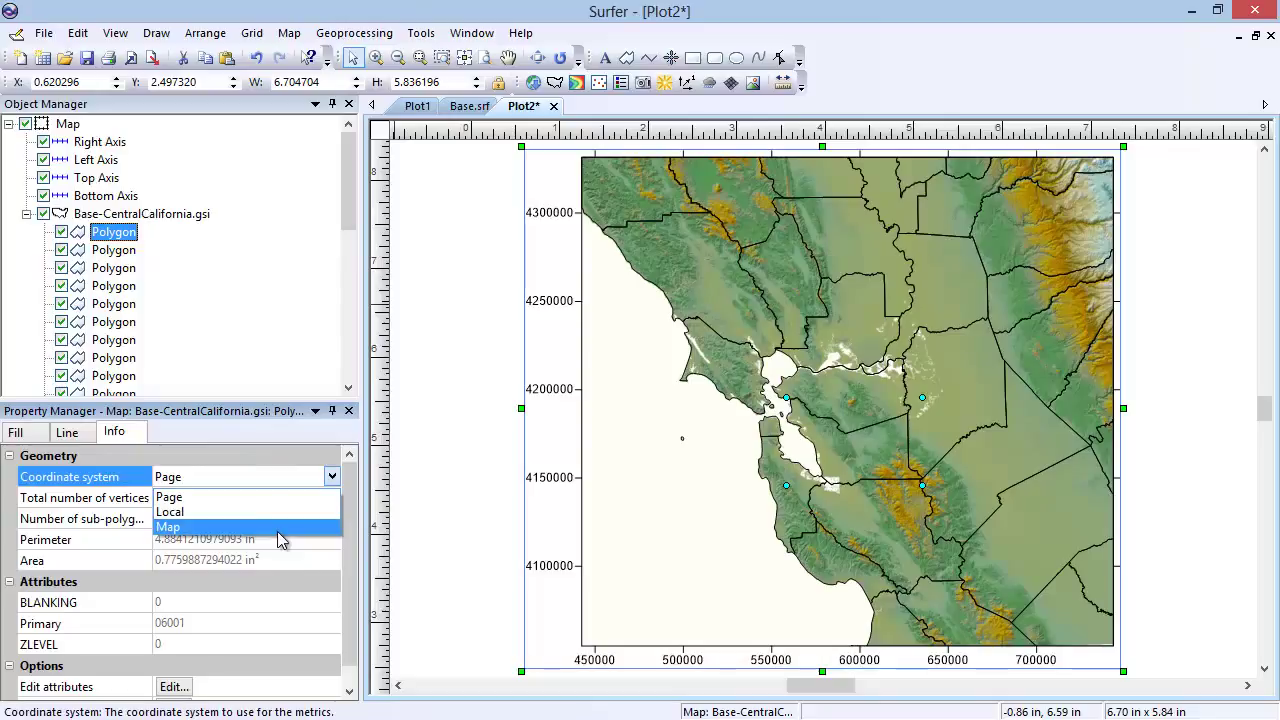
pyautogui.click(277, 529)
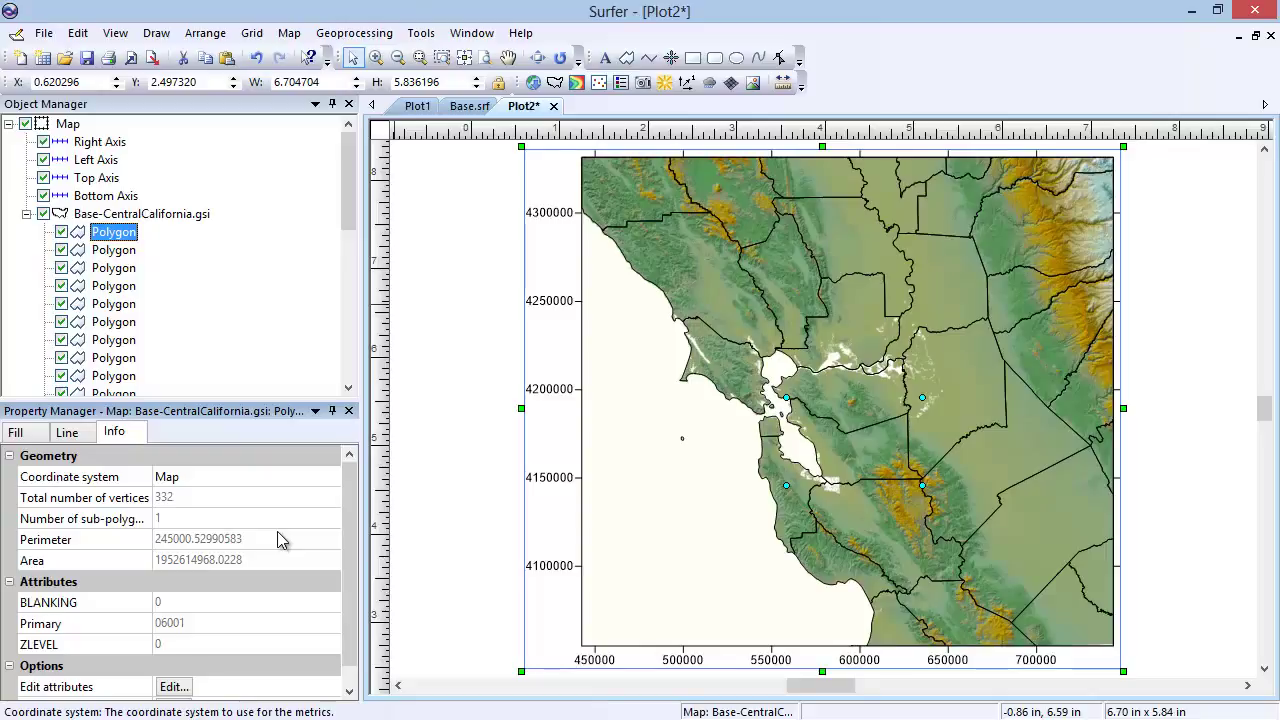
# Add an empty base layer to the existing Central California map.
pyautogui.click(68, 125)
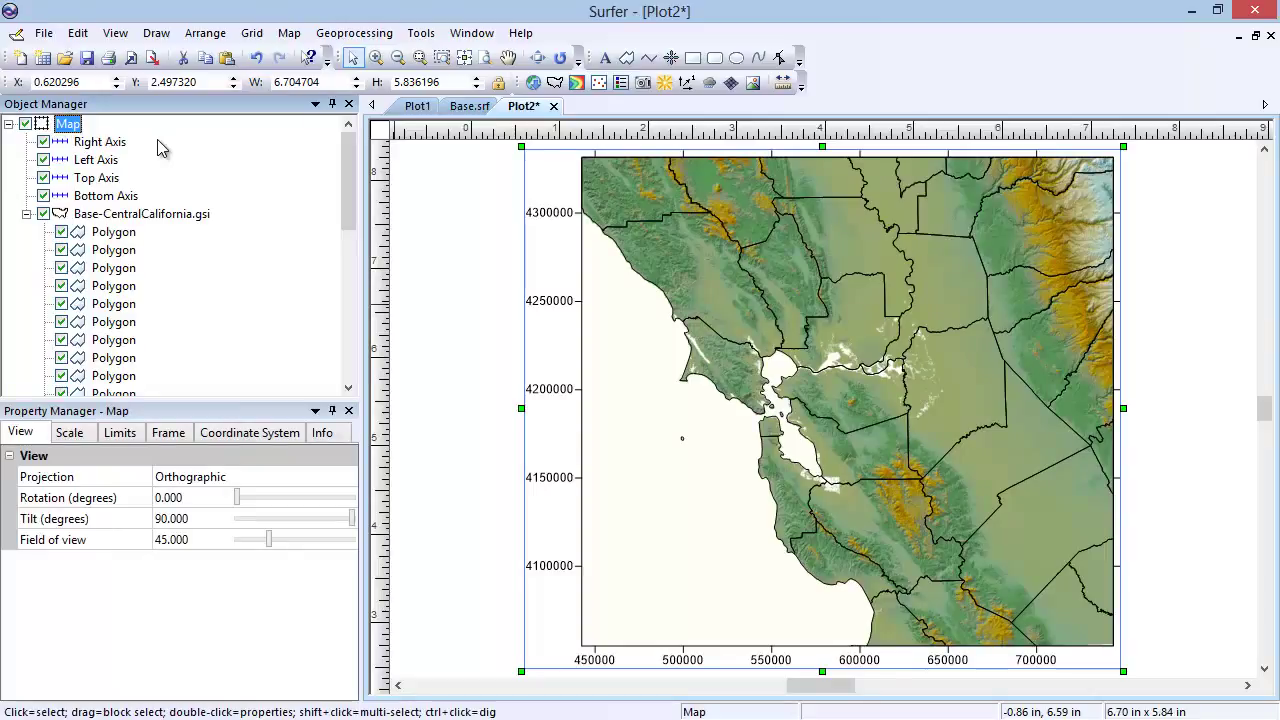
pyautogui.click(289, 33)
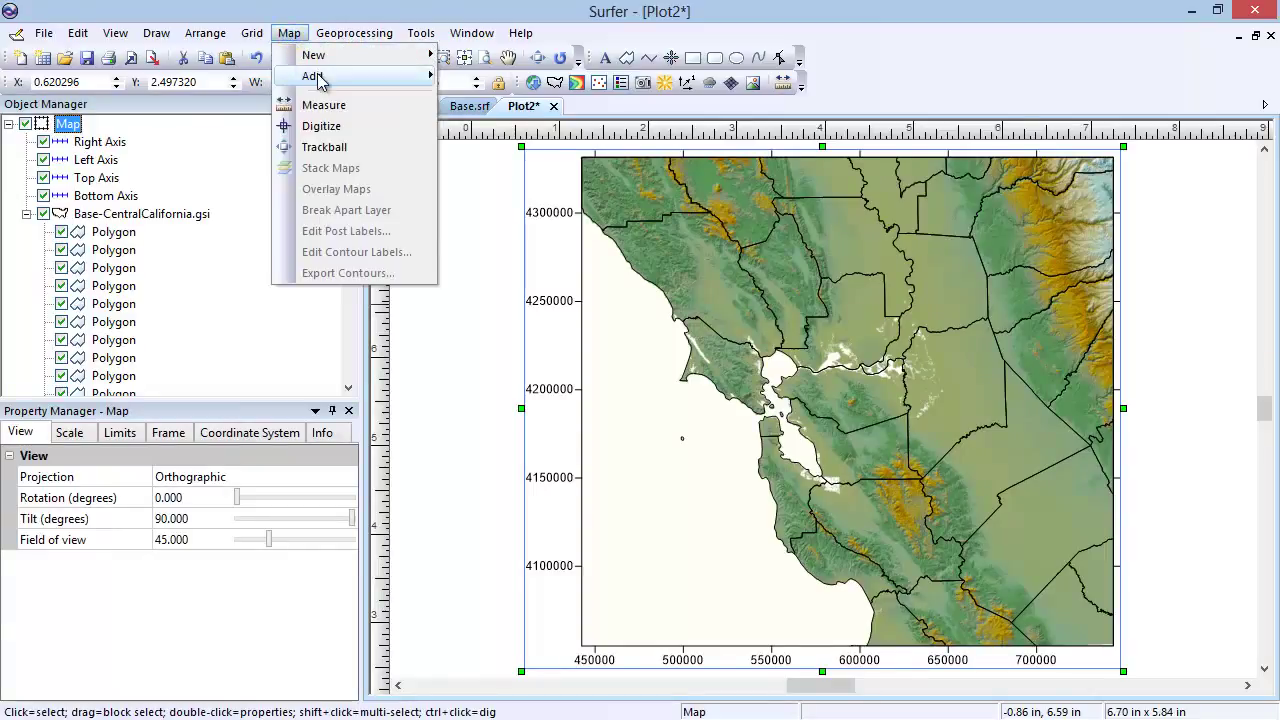
pyautogui.moveTo(358, 79)
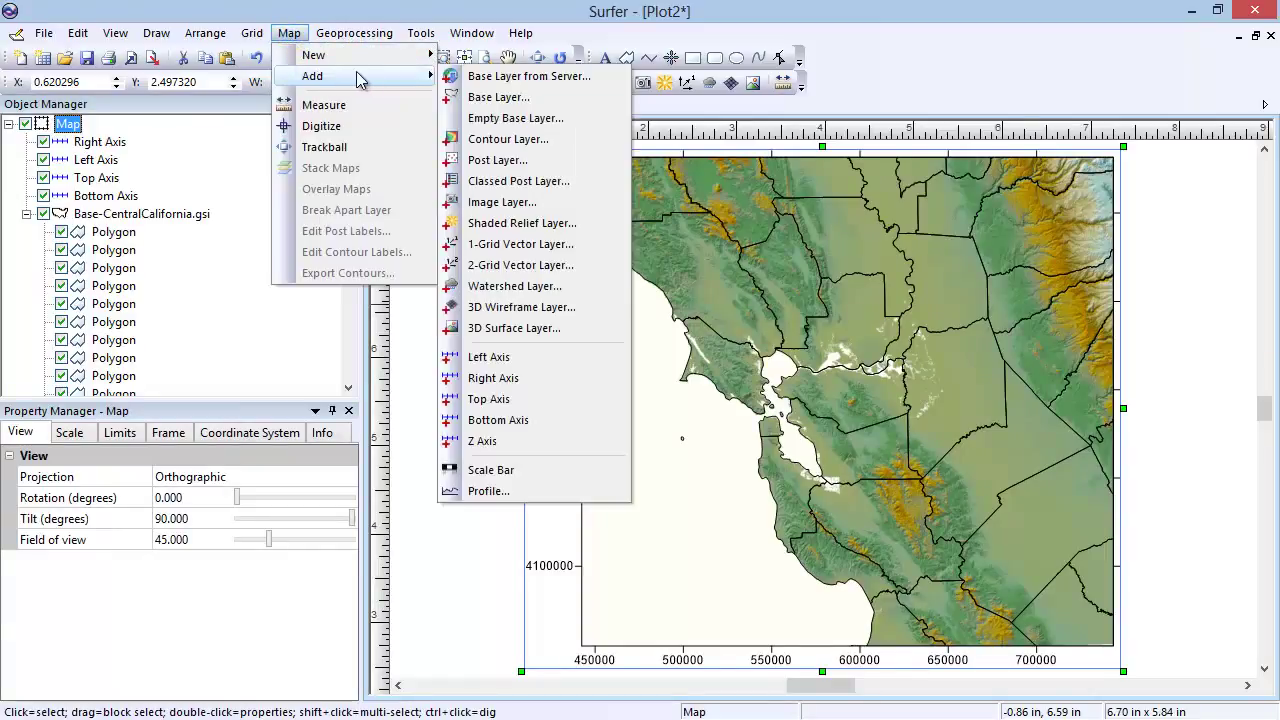
pyautogui.click(548, 120)
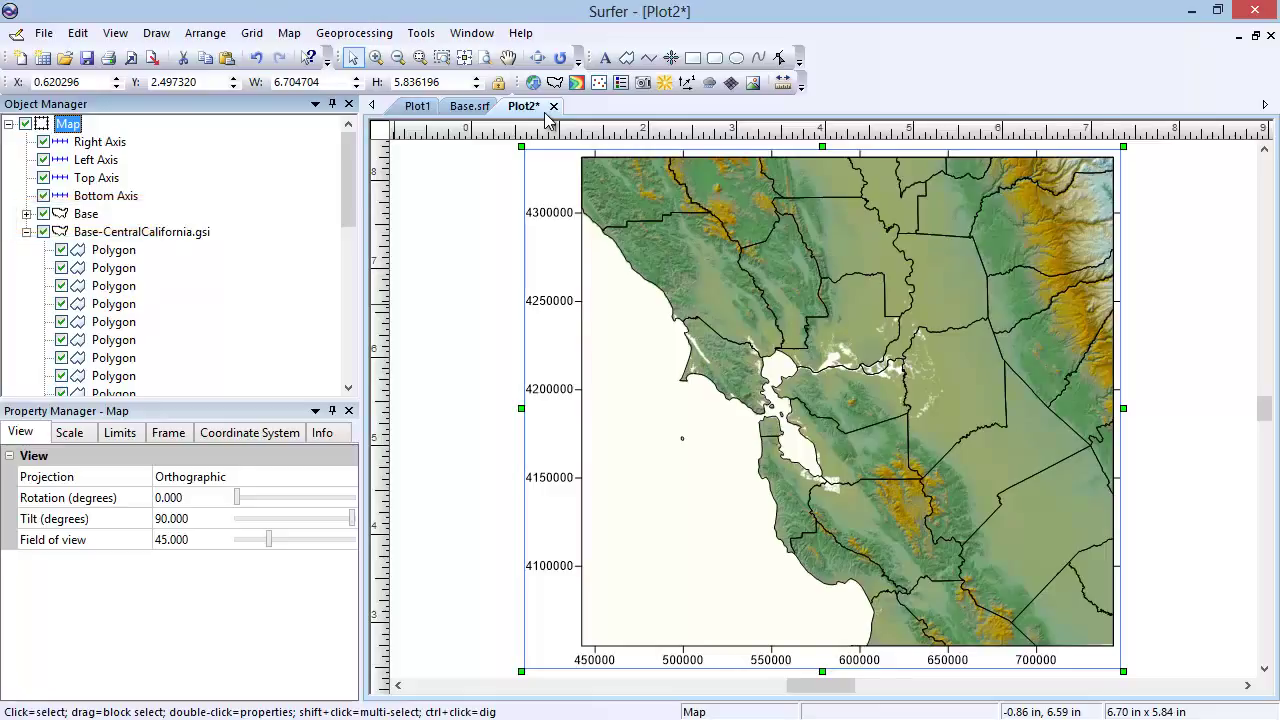
# Enter the empty Base layer's group and draw a two-point polyline about 136,750 m long, running northeast from the bay across the map.
pyautogui.click(84, 214)
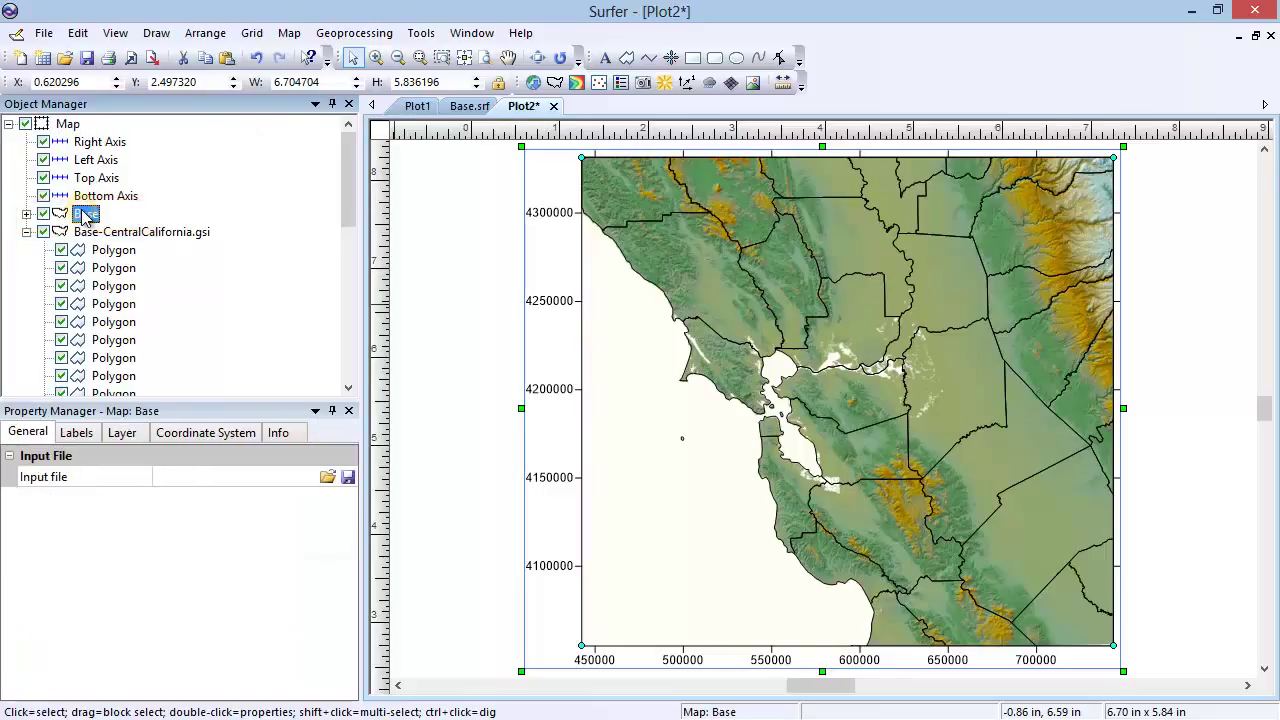
pyautogui.click(190, 36)
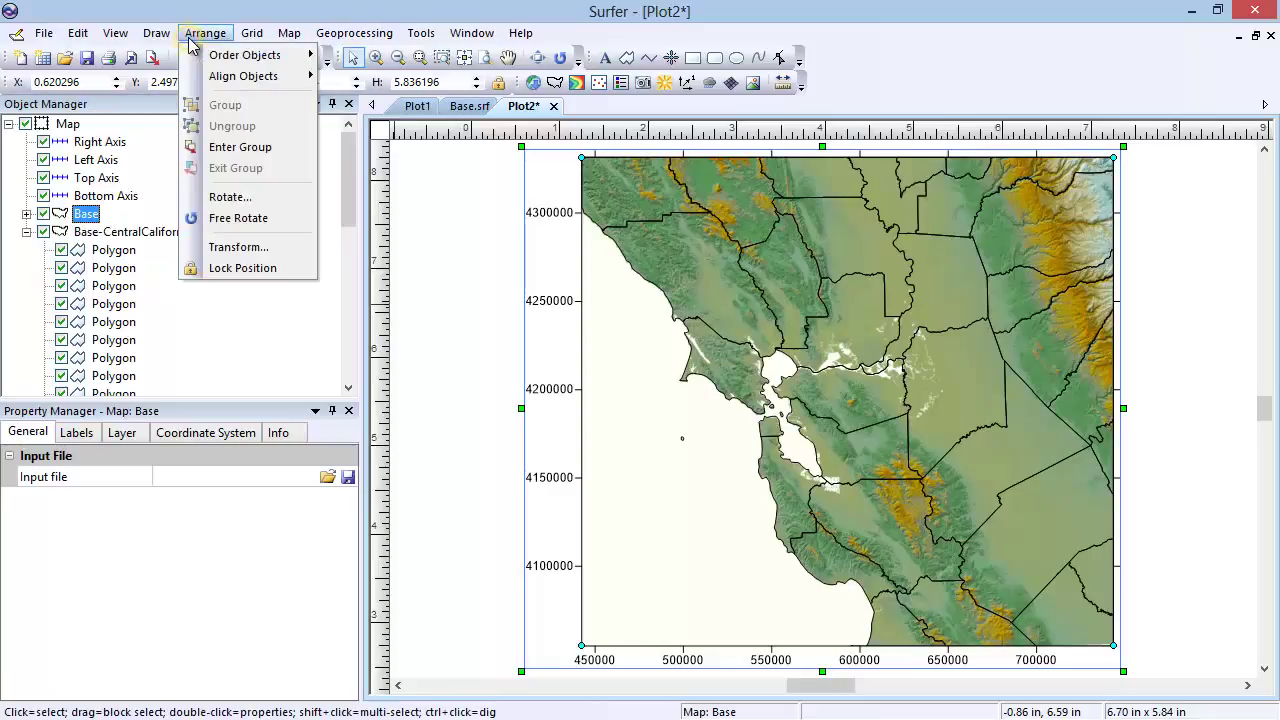
pyautogui.click(253, 150)
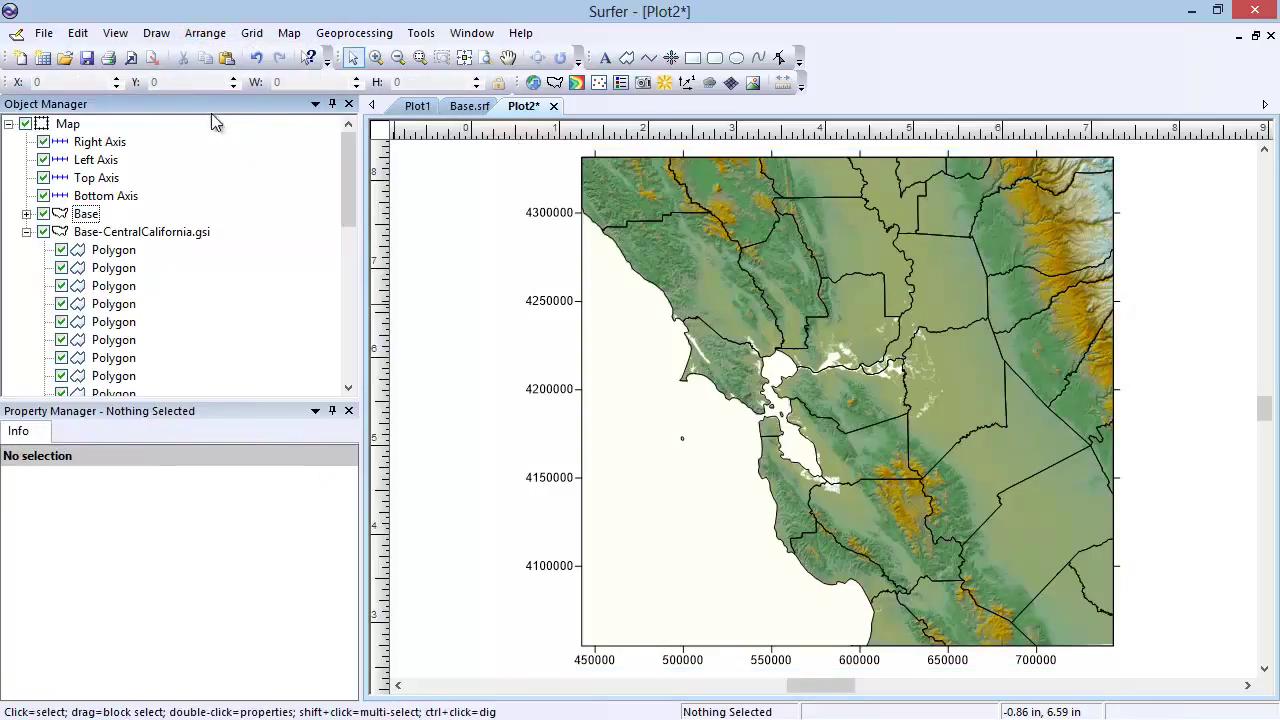
pyautogui.click(162, 36)
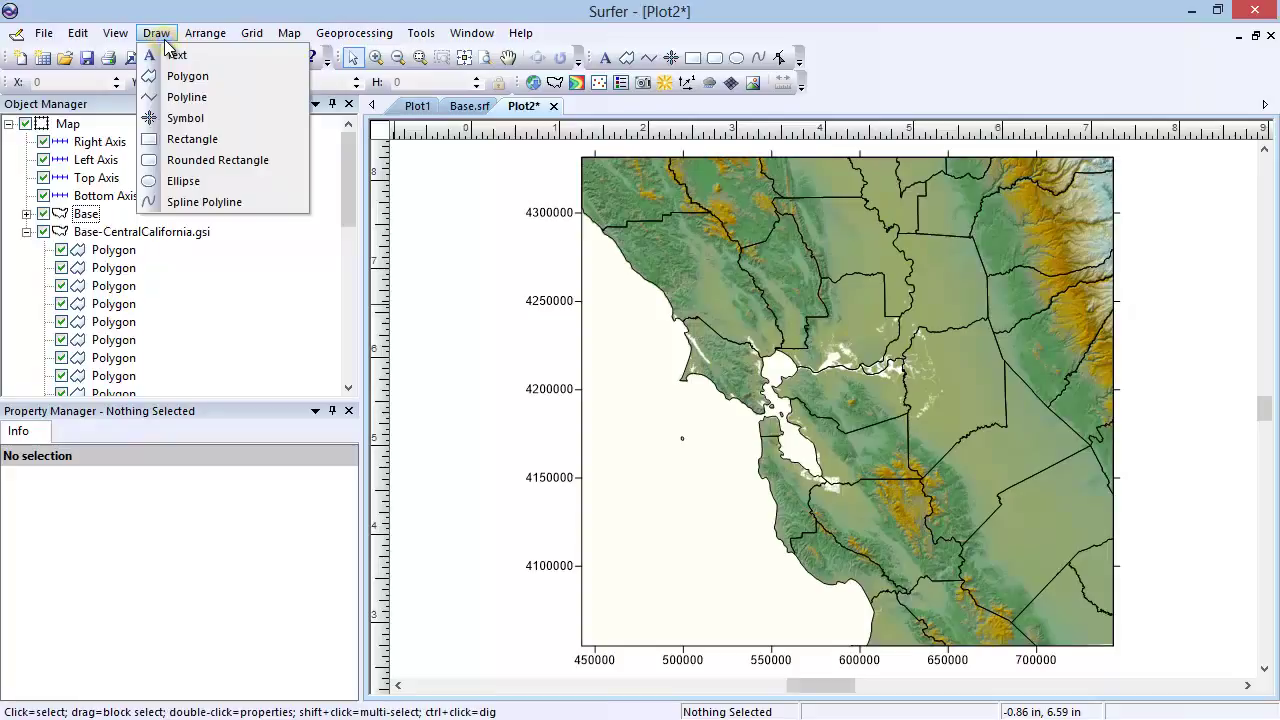
pyautogui.click(187, 97)
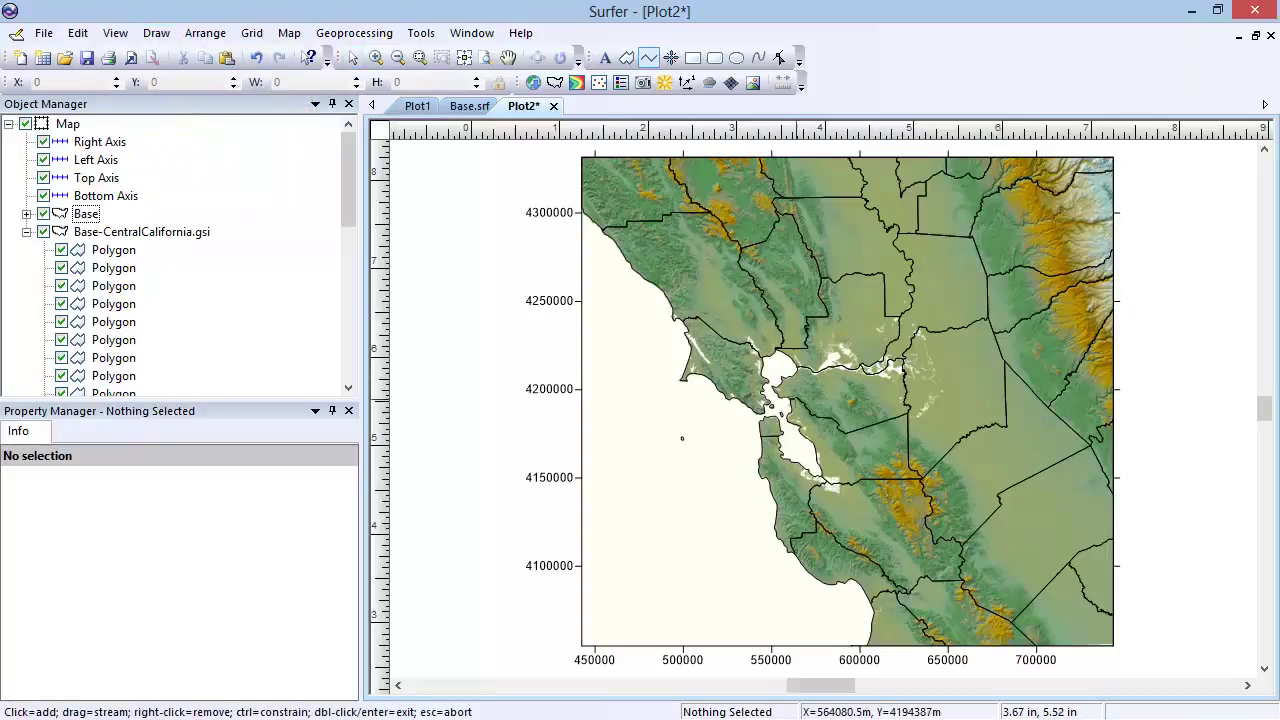
pyautogui.click(792, 398)
pyautogui.click(970, 234)
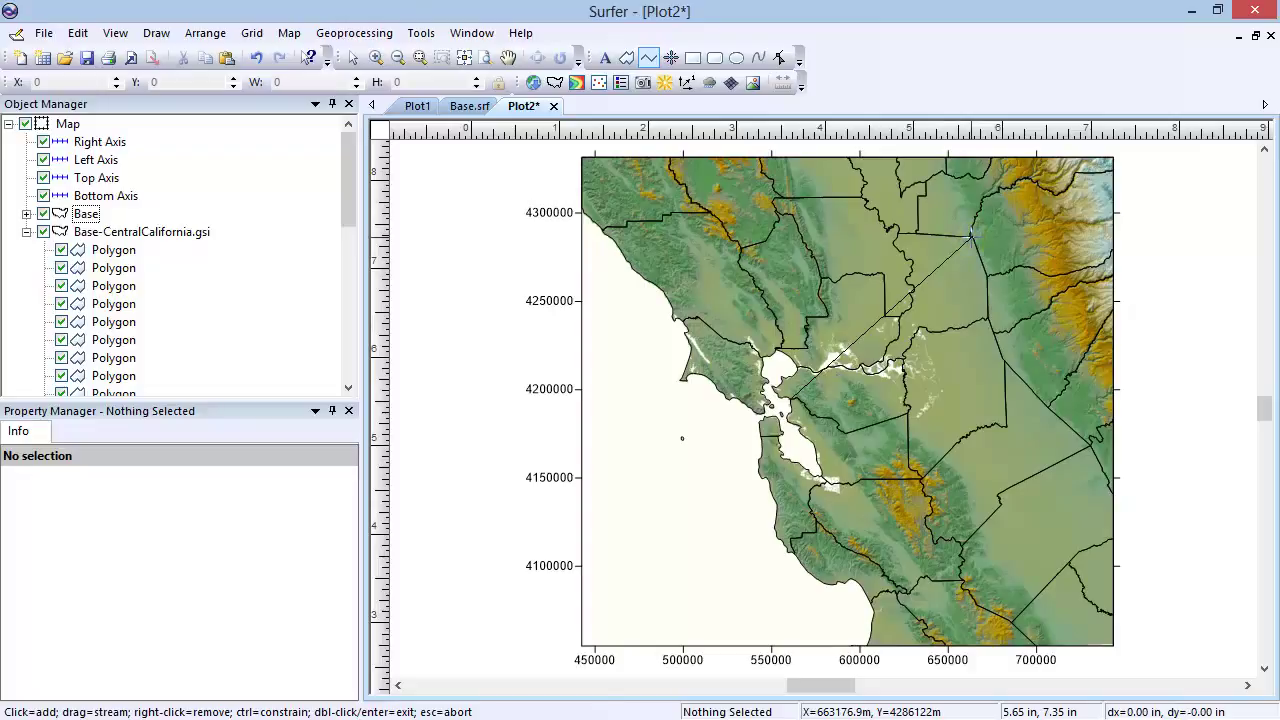
pyautogui.press('Return')
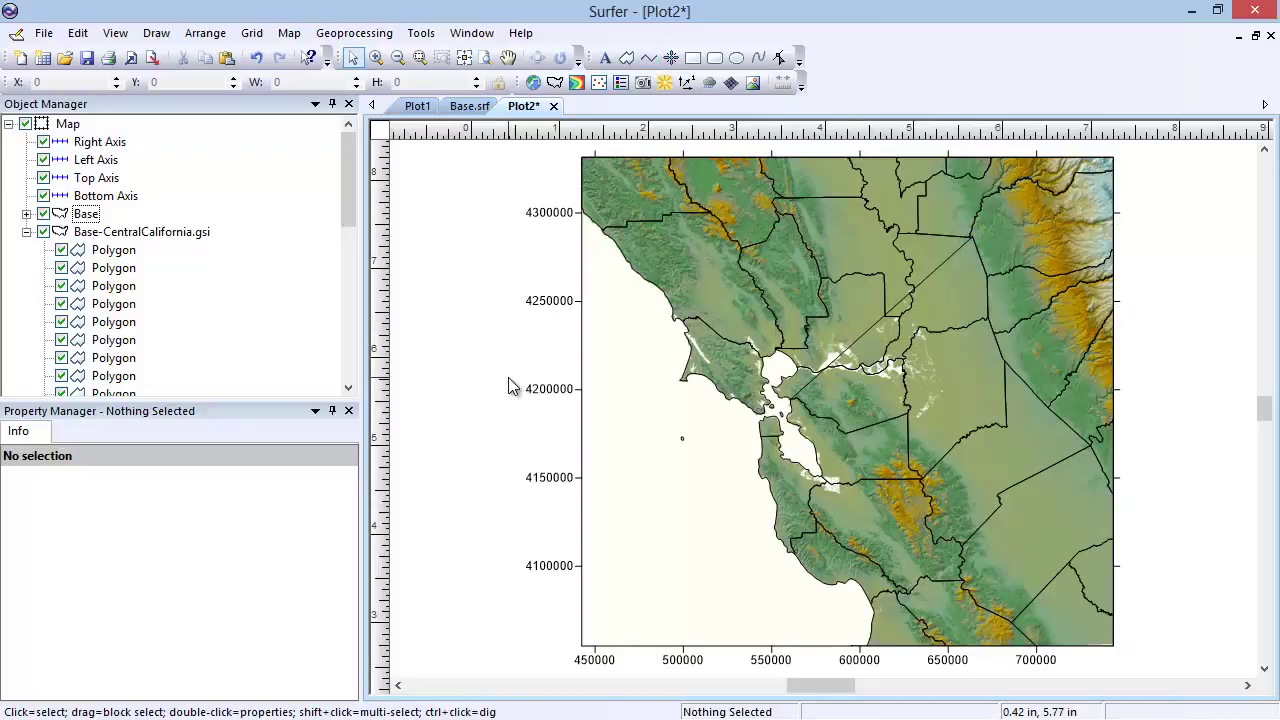
# Show the length of the polyline in the Base layer using the Map coordinate system, and exit the layer's group.
pyautogui.click(26, 214)
pyautogui.click(120, 234)
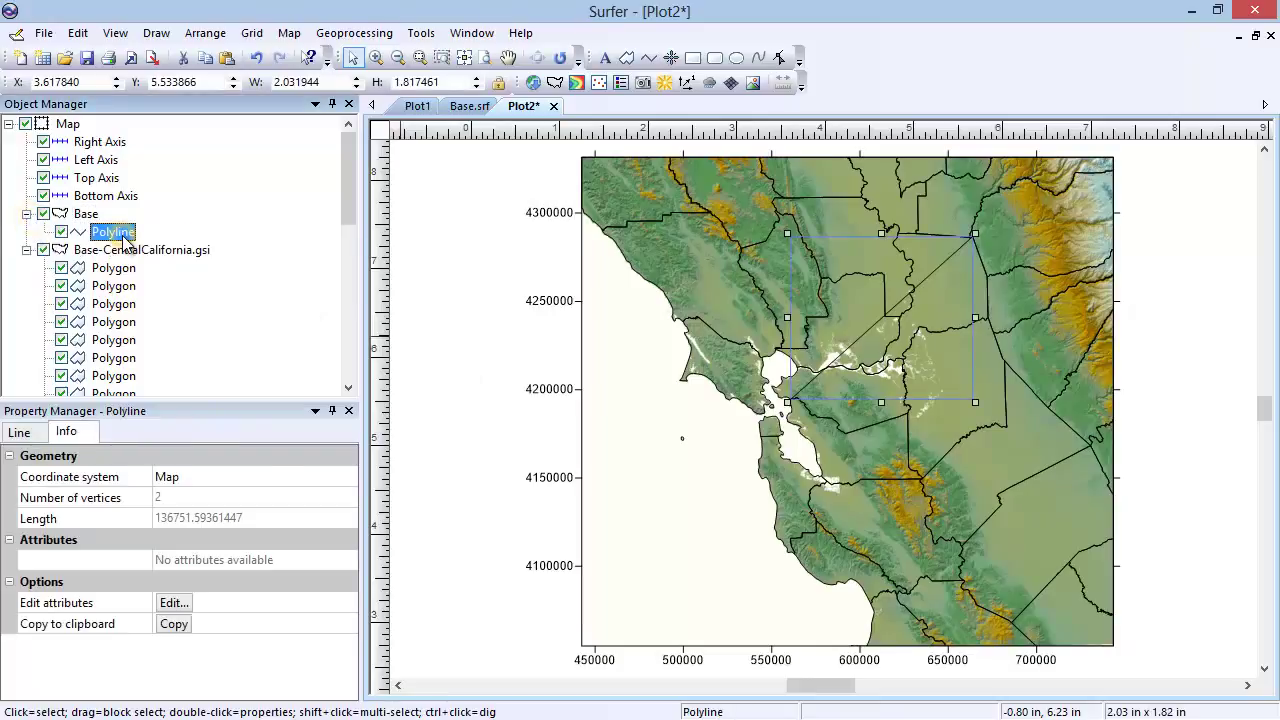
pyautogui.click(80, 434)
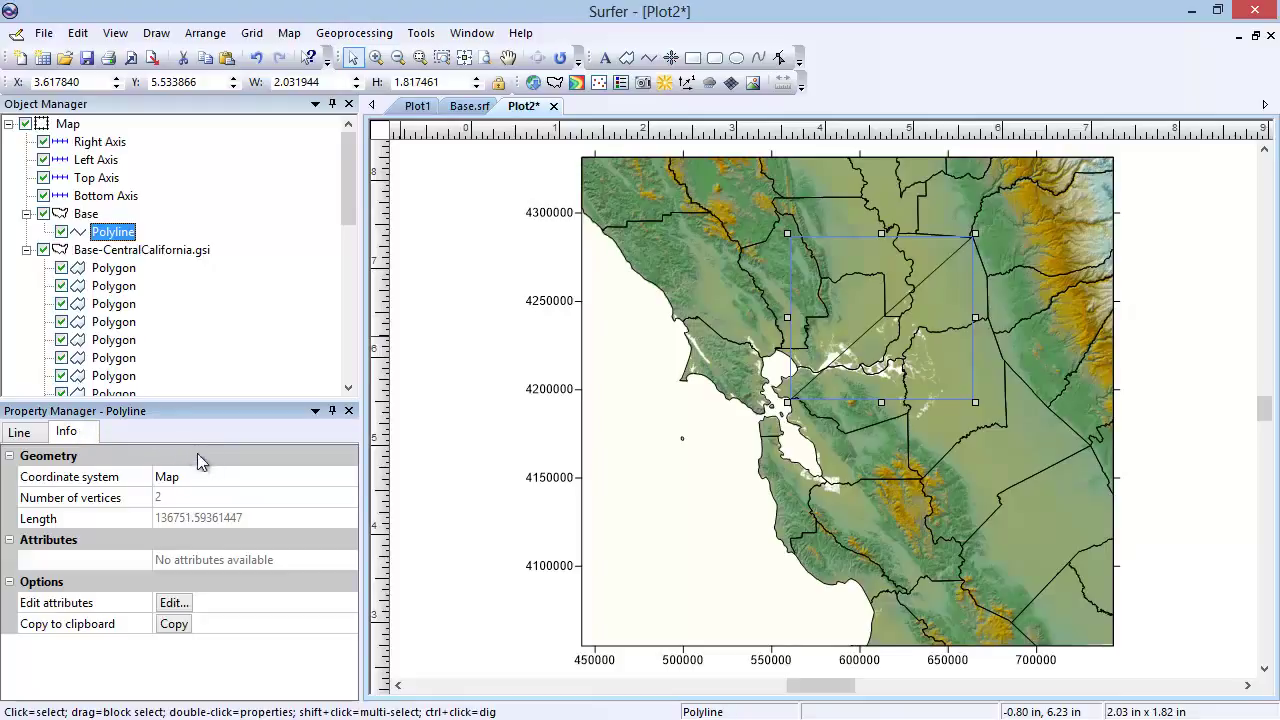
pyautogui.click(239, 474)
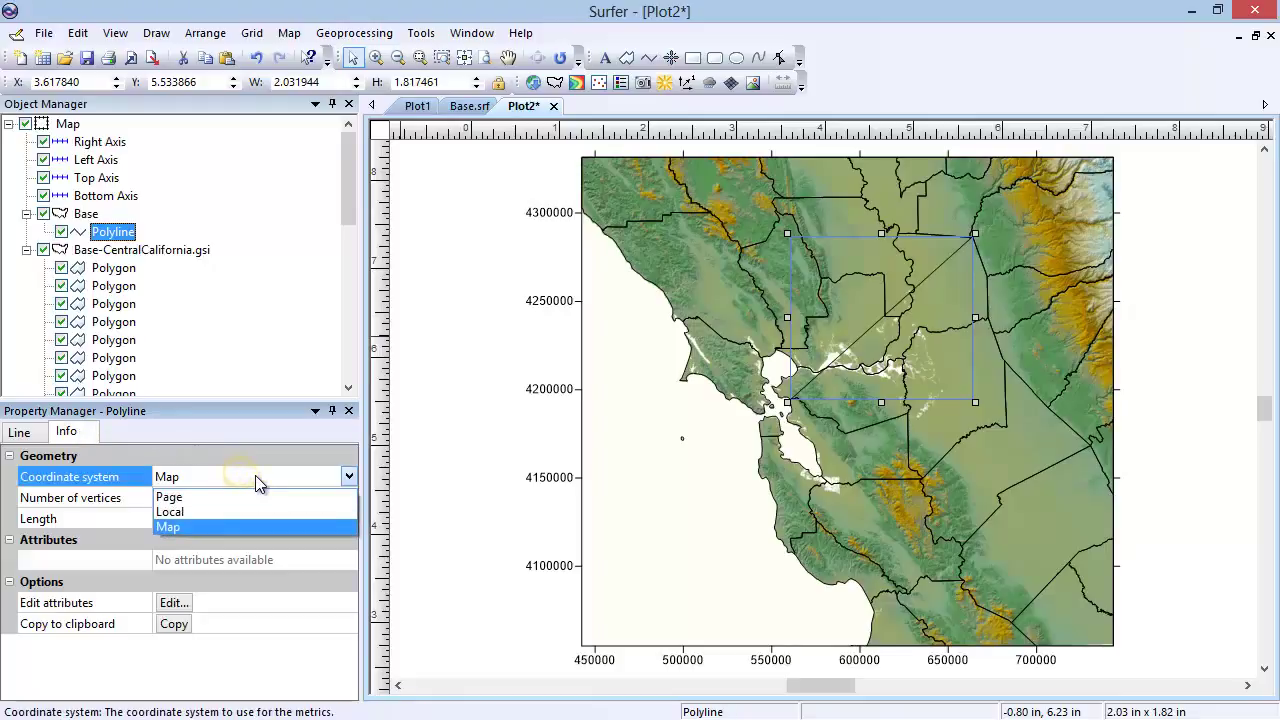
pyautogui.click(269, 526)
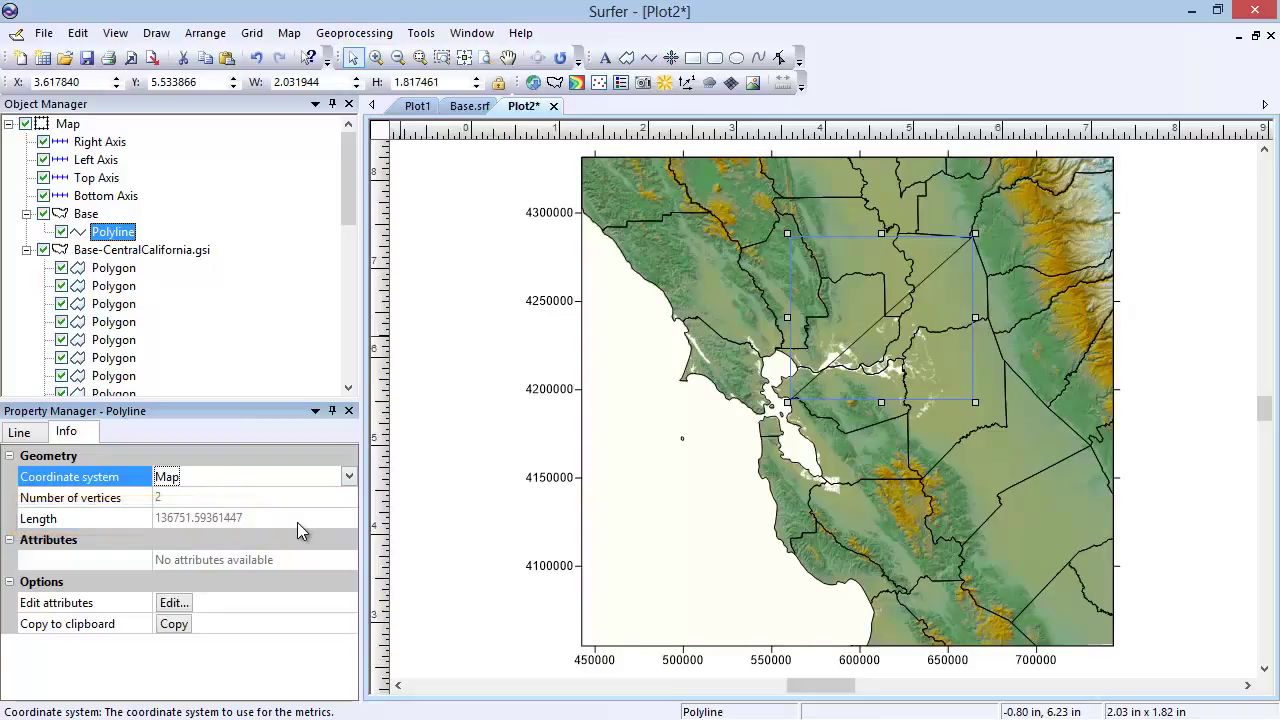
pyautogui.click(205, 33)
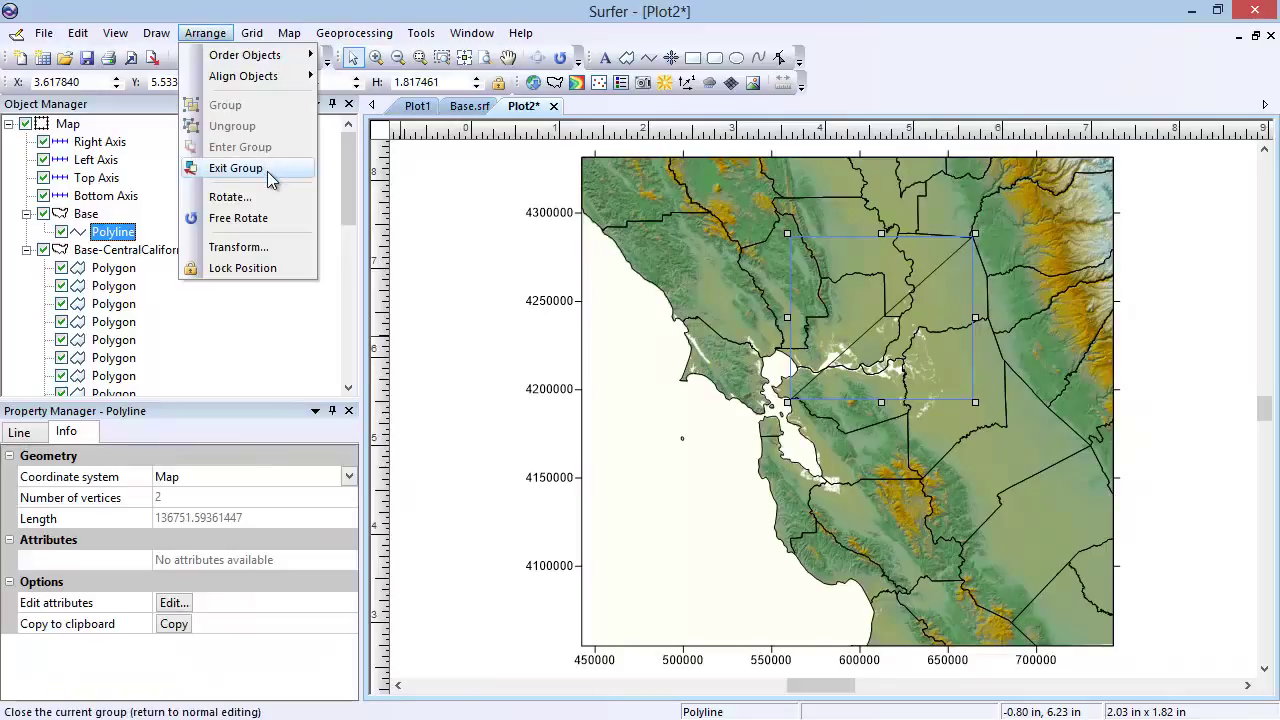
pyautogui.click(236, 168)
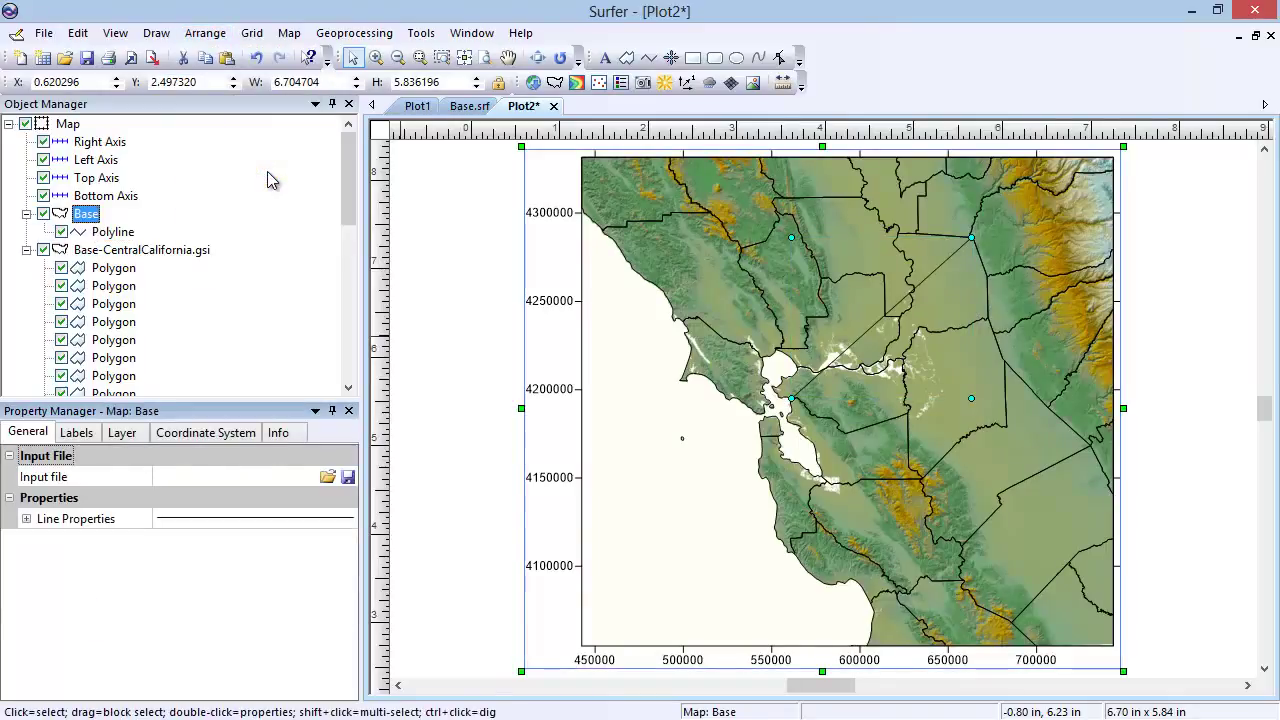